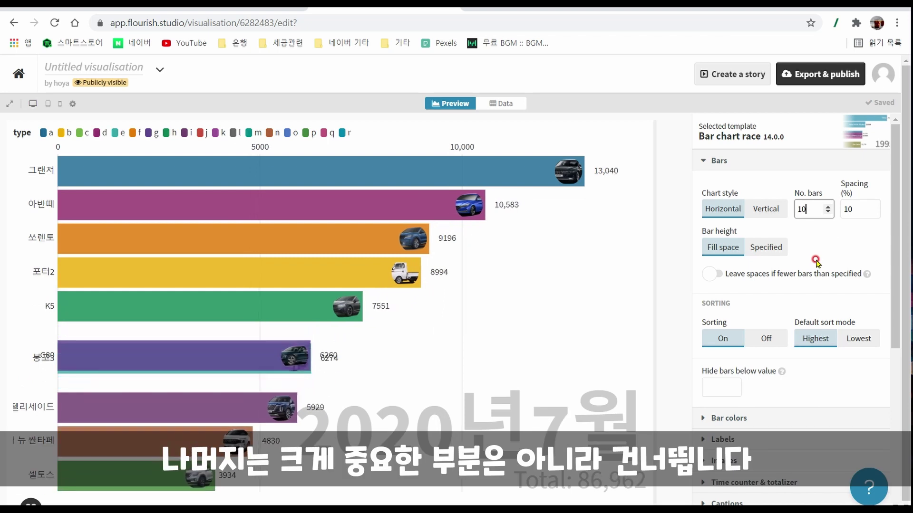
# Apply the Pastel palette to the bars in the By category color mode
pyautogui.click(703, 162)
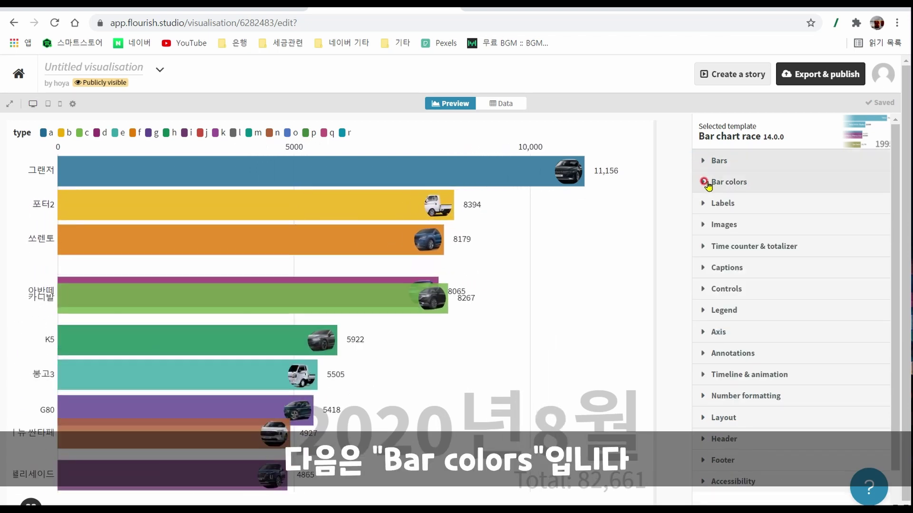
pyautogui.click(703, 184)
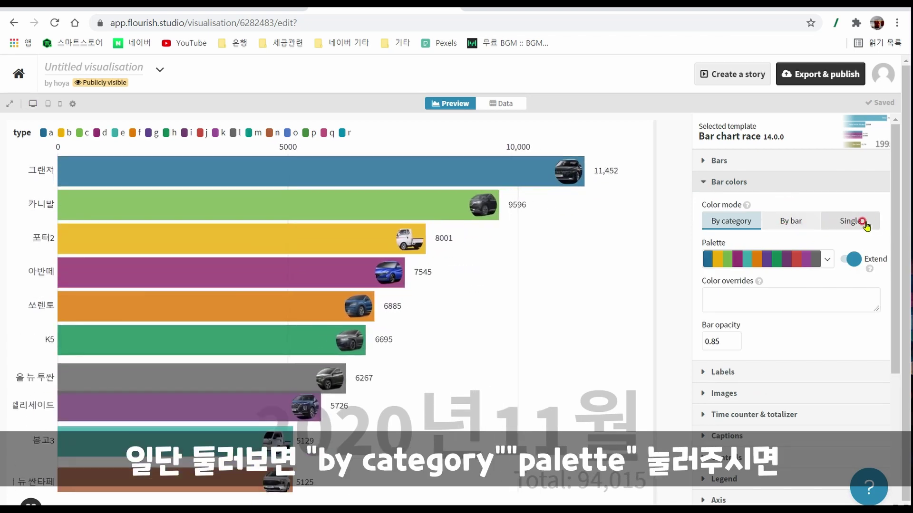
pyautogui.click(827, 262)
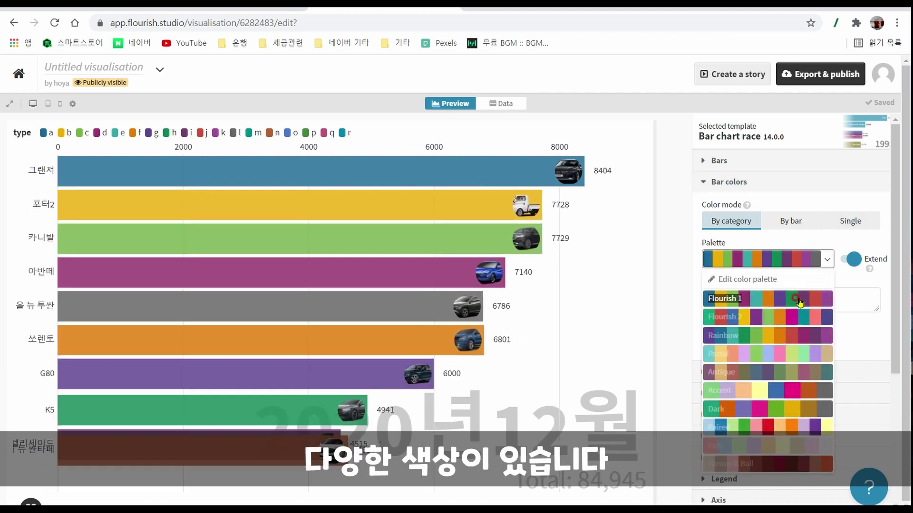
pyautogui.click(786, 351)
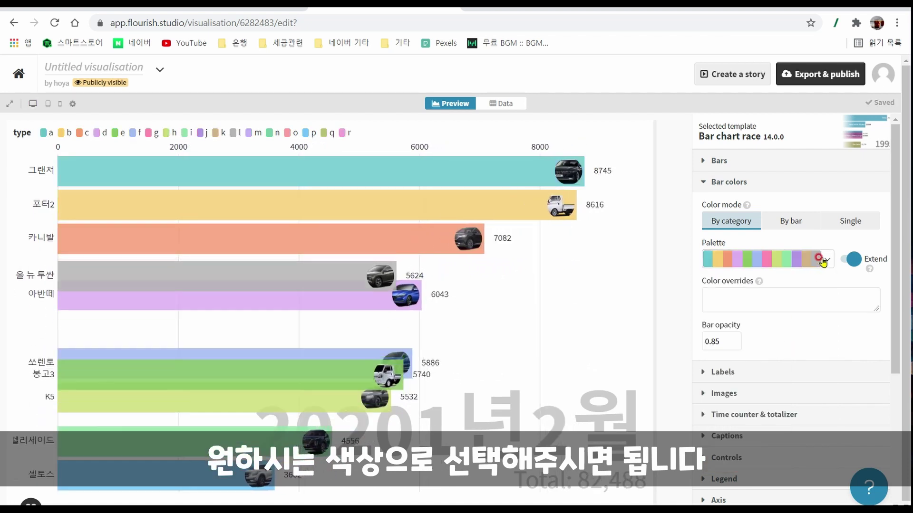
# Switch the bars to the Single color mode and set the color to gray, RGB 140, 140, 140
pyautogui.click(823, 259)
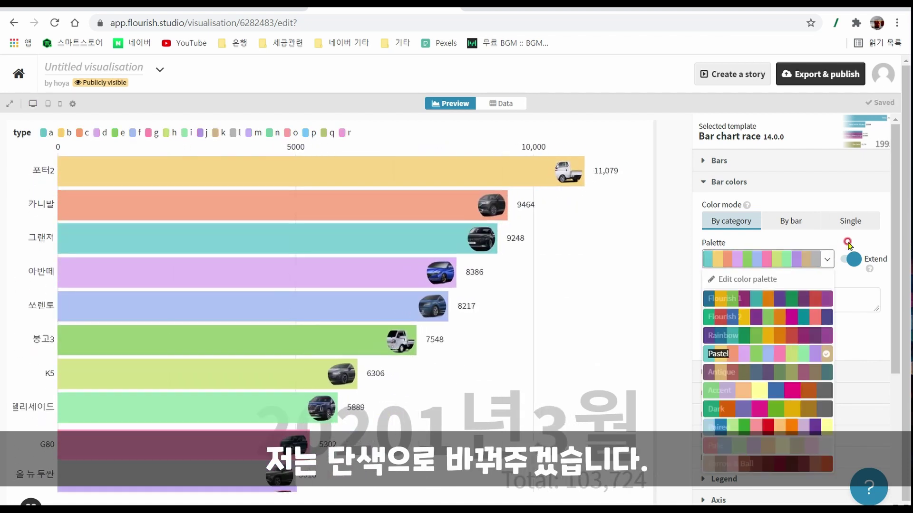
pyautogui.click(848, 222)
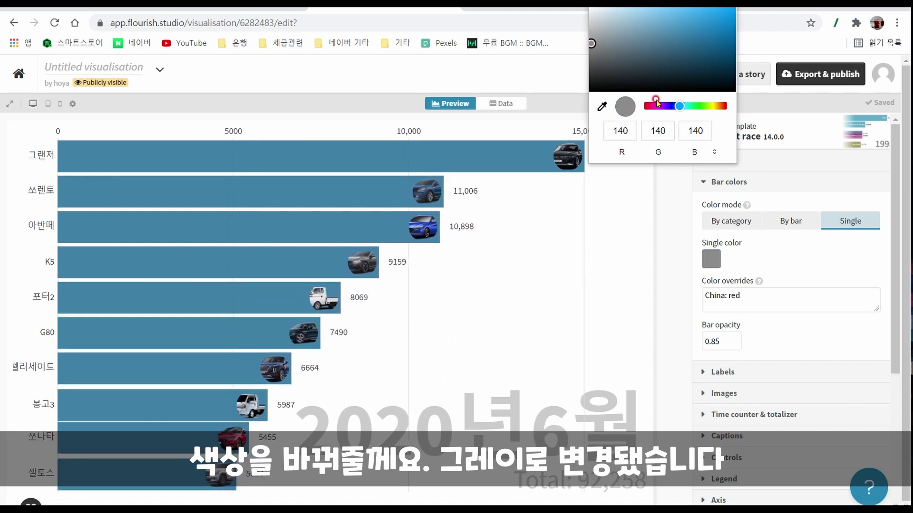
pyautogui.click(792, 265)
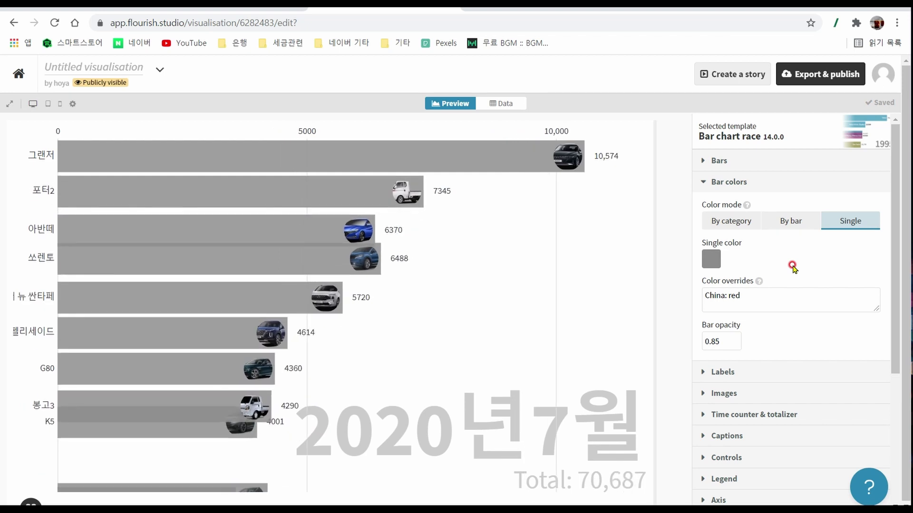
pyautogui.click(699, 181)
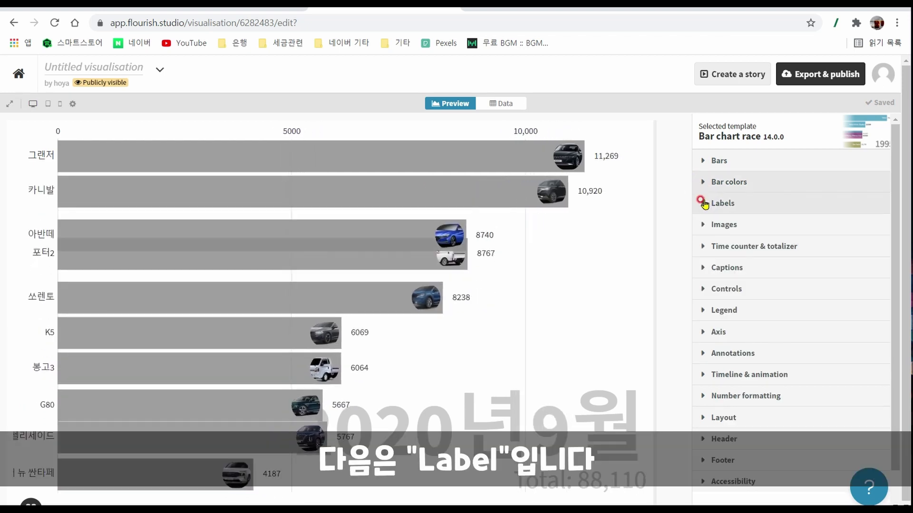
# Try the labels mode with labels on bars and images in axis, and restore labels in axis with images on bars
pyautogui.click(720, 205)
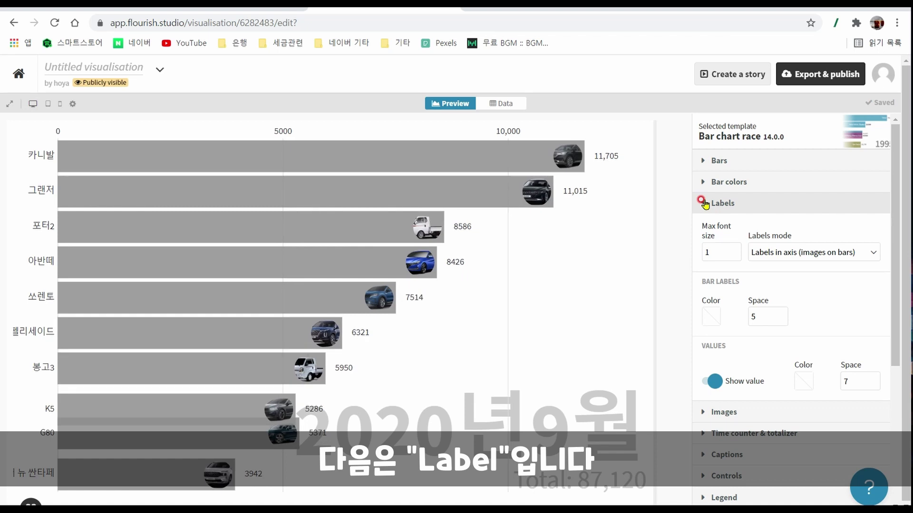
pyautogui.click(767, 248)
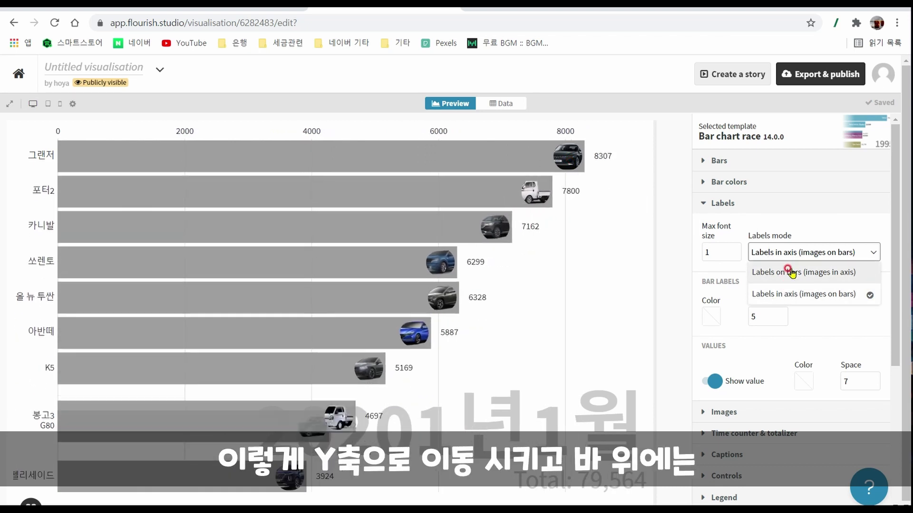
pyautogui.click(791, 273)
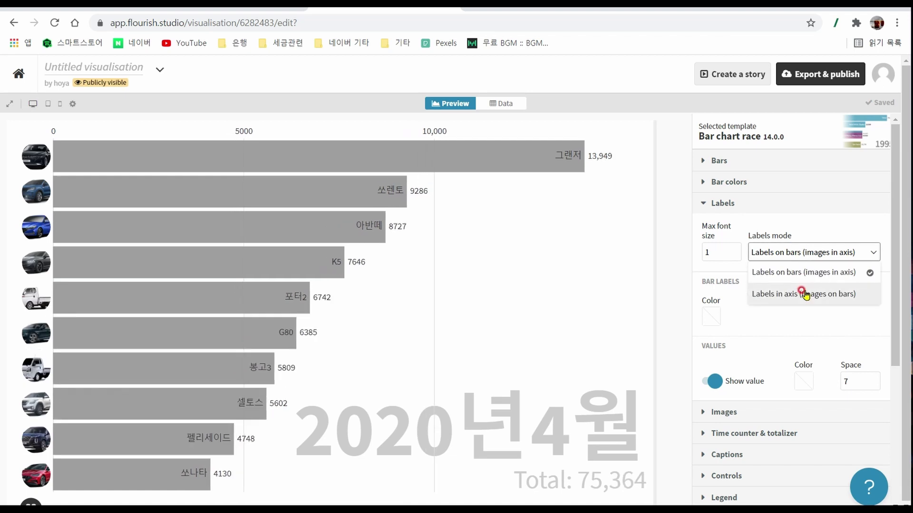
pyautogui.click(805, 295)
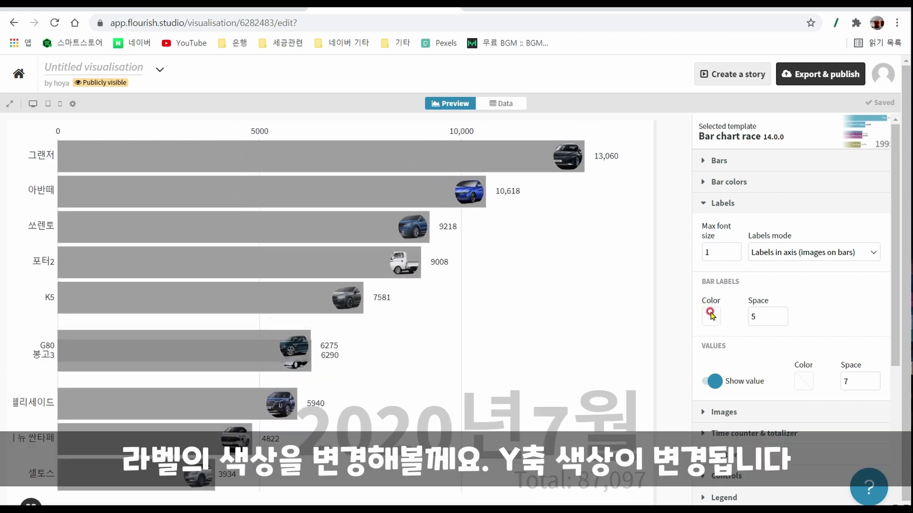
# Set the bar label color to red, RGB 248, 13, 13
pyautogui.click(711, 315)
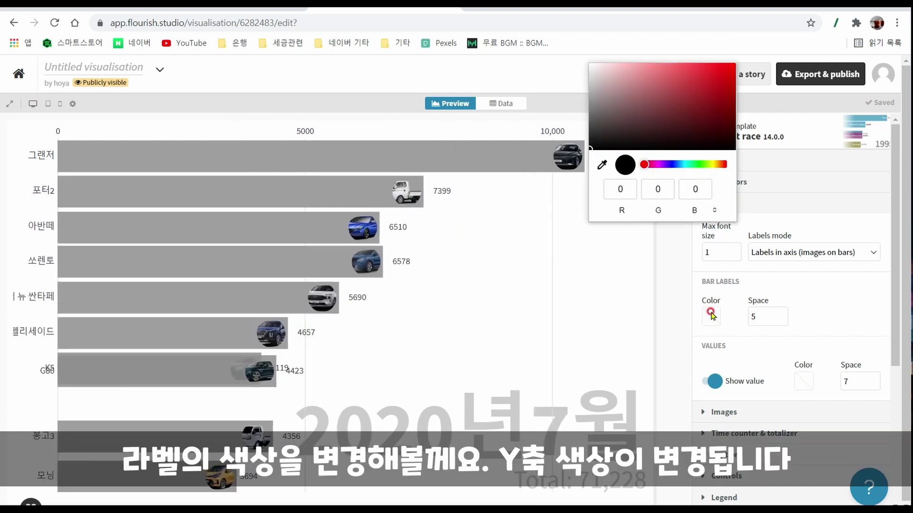
pyautogui.click(728, 72)
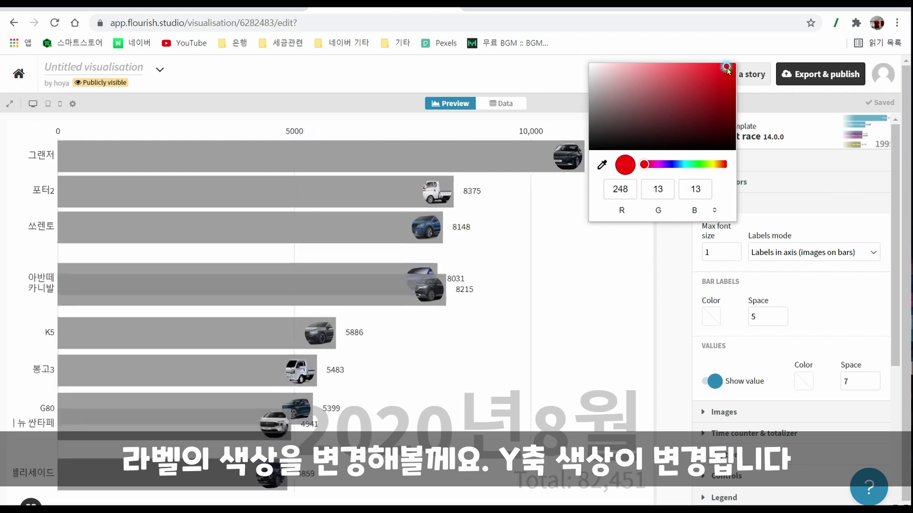
pyautogui.click(812, 328)
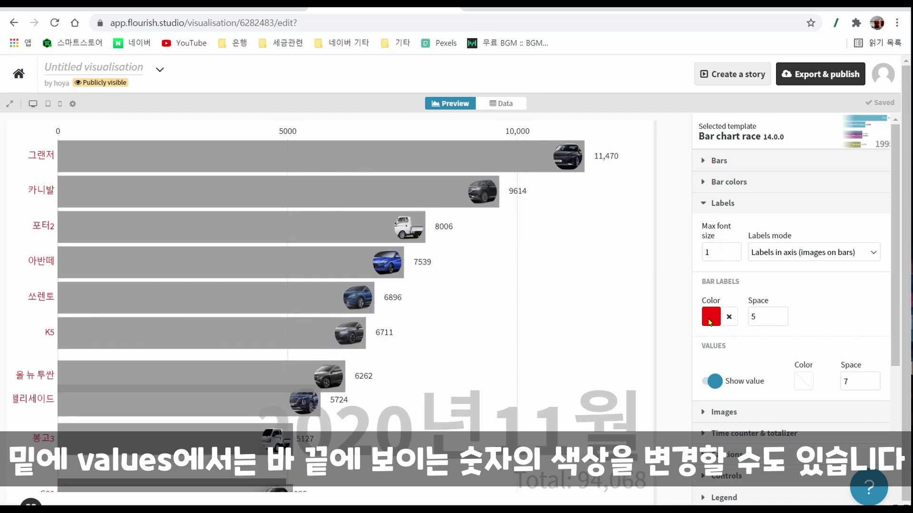
# Set the bar label color to near-black, RGB 13, 12, 12
pyautogui.click(709, 317)
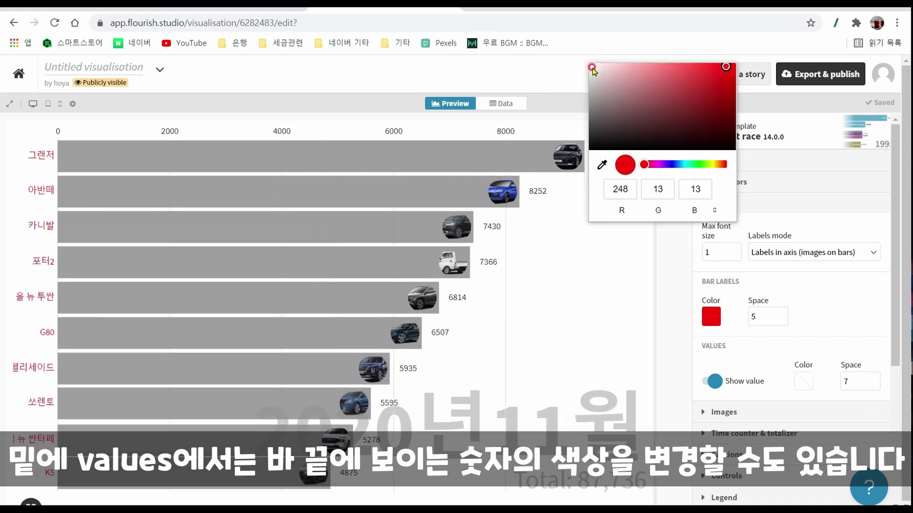
pyautogui.click(592, 148)
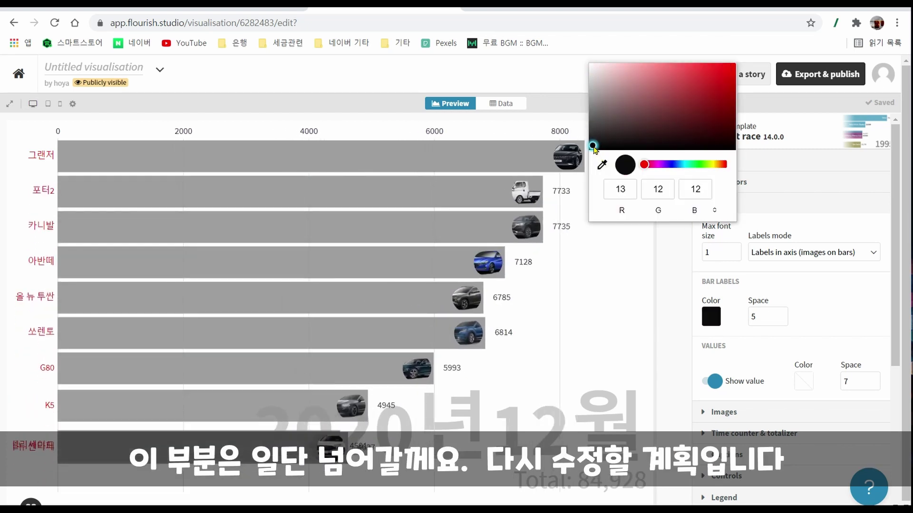
pyautogui.click(841, 304)
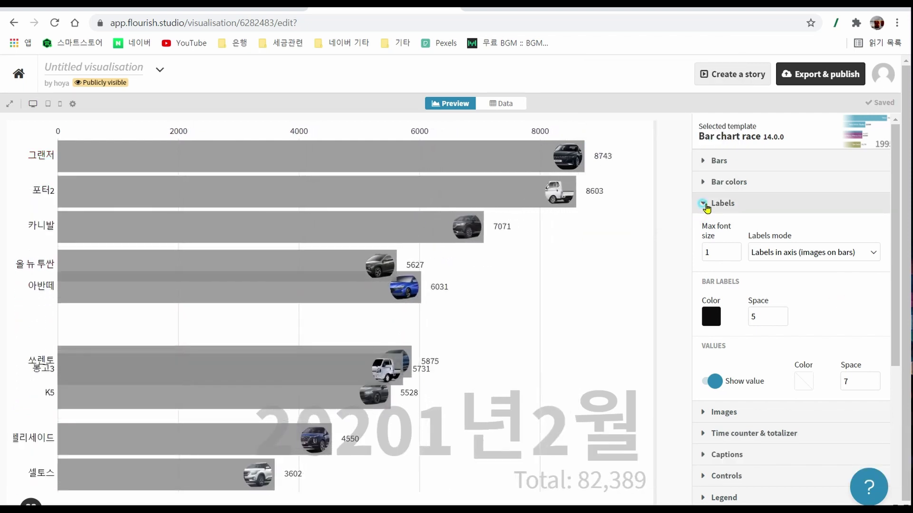
pyautogui.click(704, 205)
# Give the bar images a Rectangle shape and set their image sizing to Fit
pyautogui.click(703, 225)
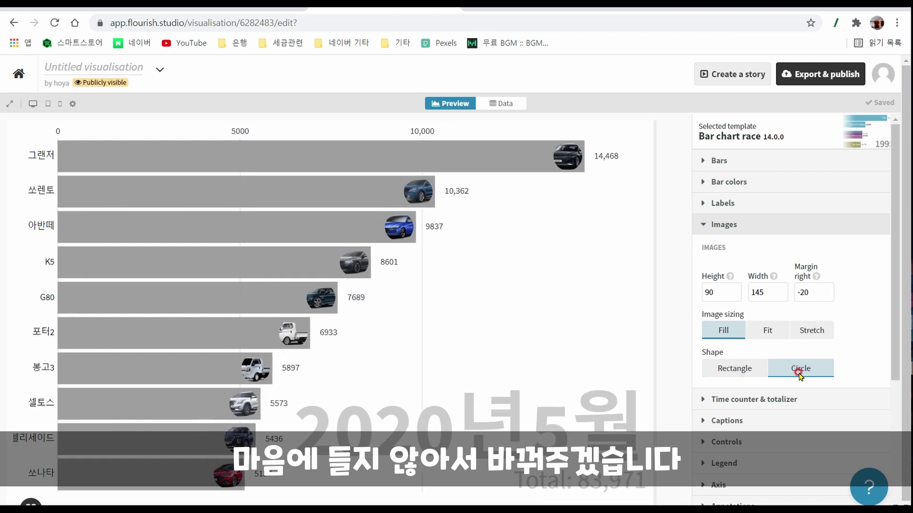
pyautogui.click(743, 374)
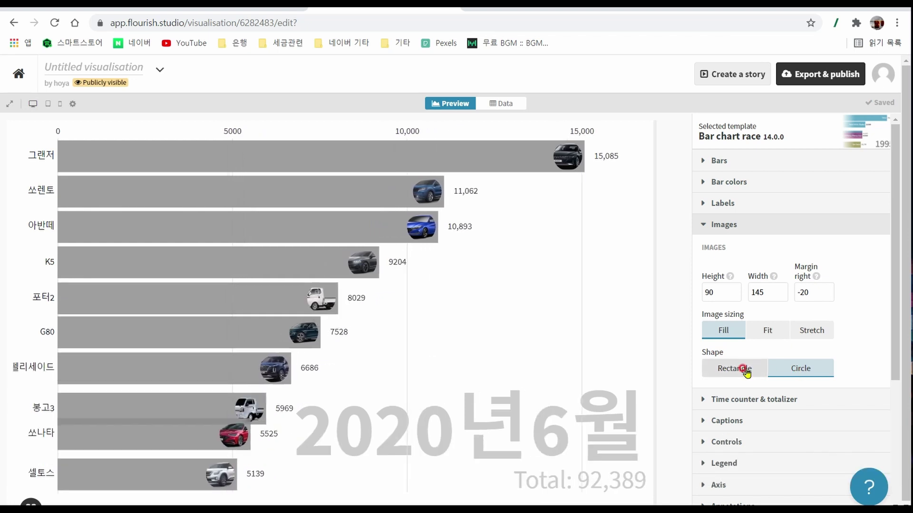
pyautogui.click(746, 373)
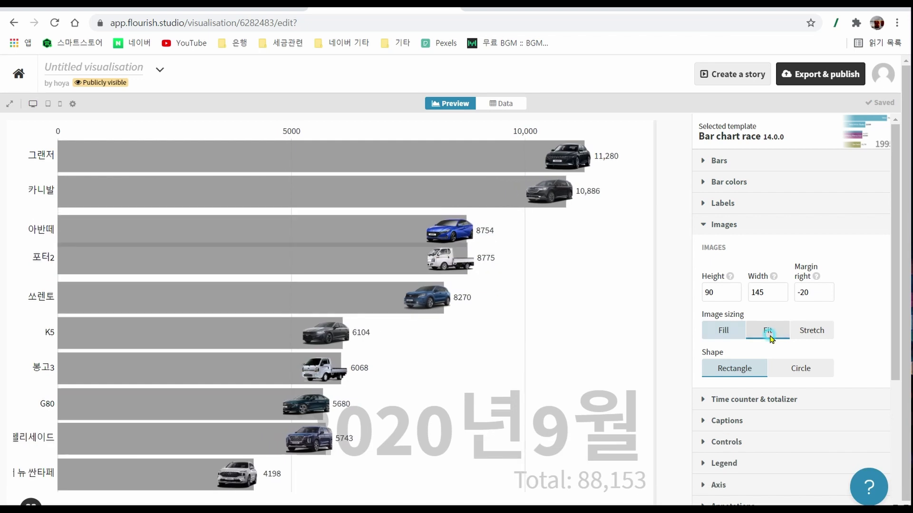
pyautogui.click(768, 335)
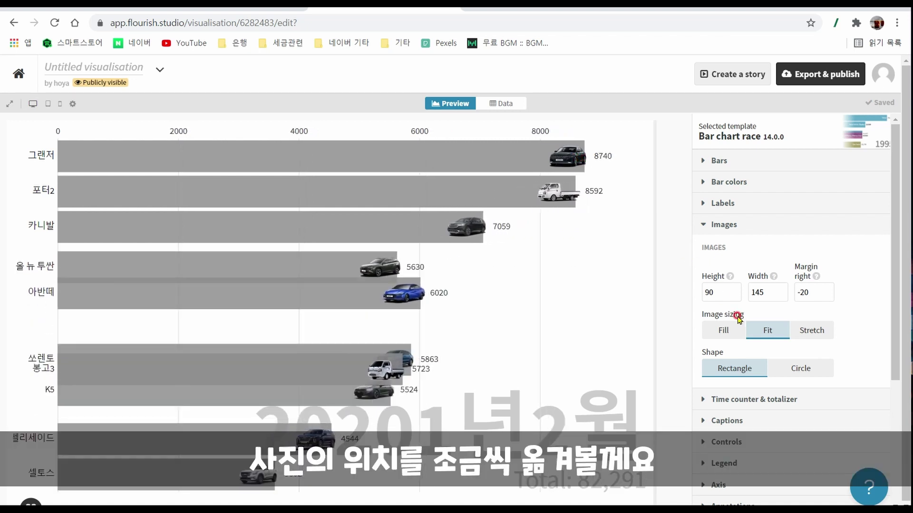
# Set the right margin of the bar images to 0
pyautogui.click(805, 287)
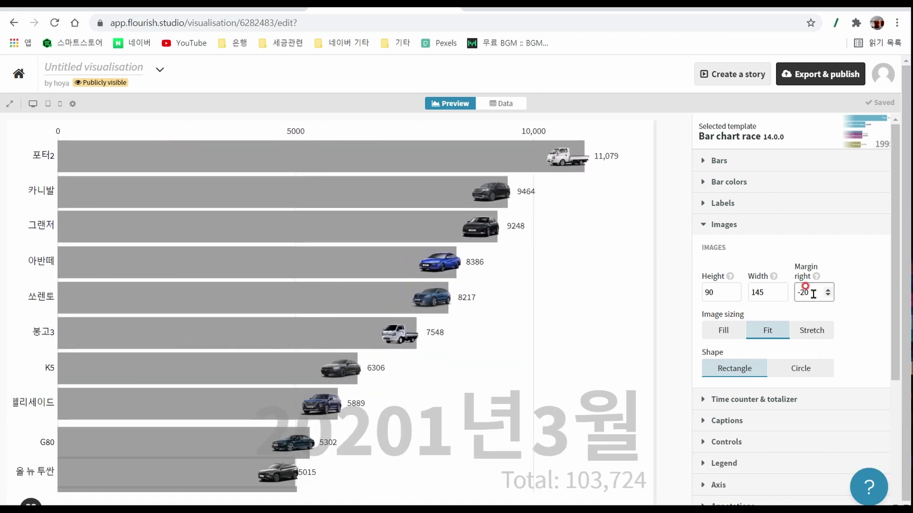
pyautogui.press('BackSpace')
pyautogui.write('50')
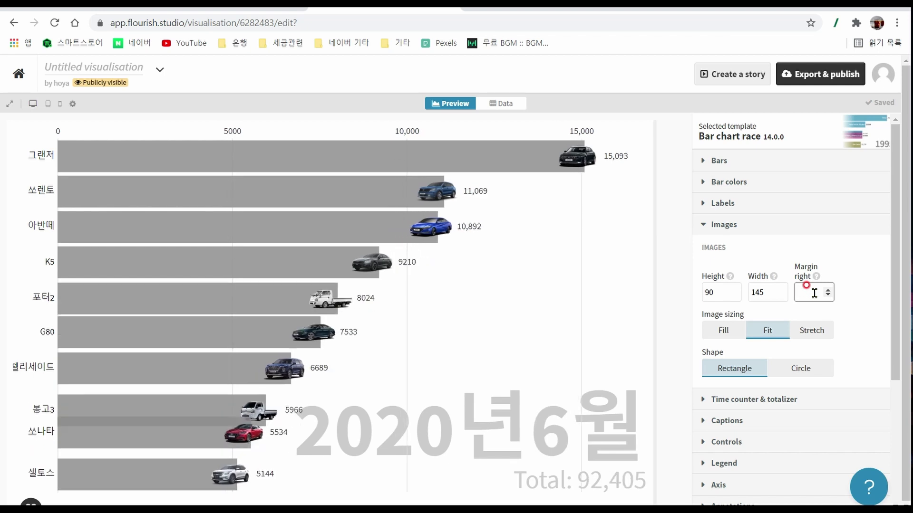
pyautogui.write('0')
pyautogui.click(862, 303)
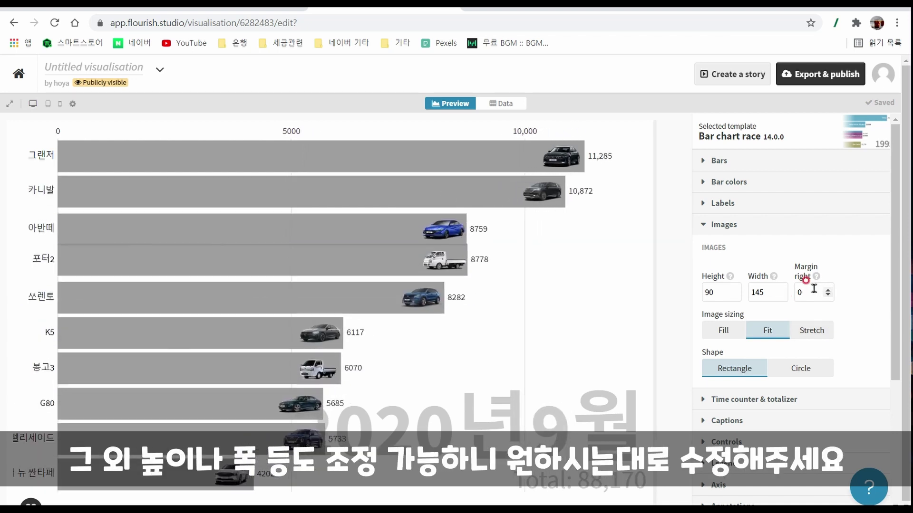
# Try an image height of 91 and restore it to 90
pyautogui.click(736, 290)
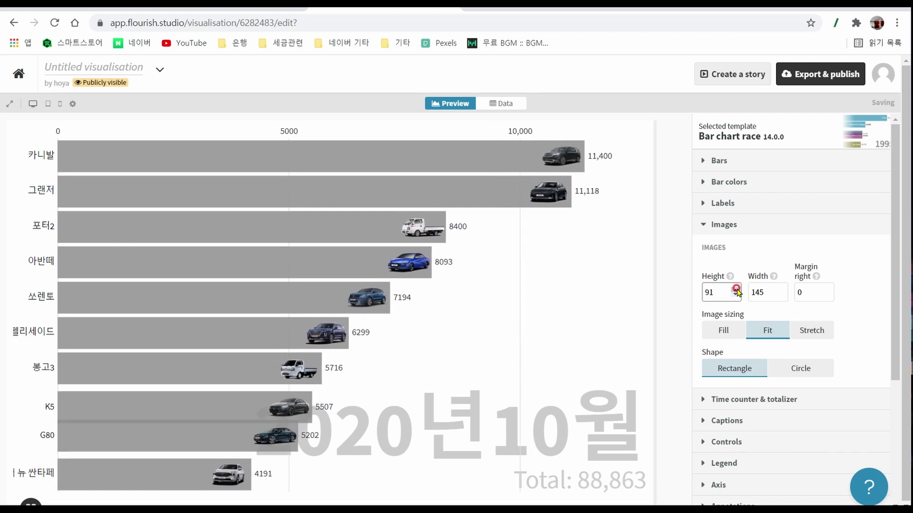
pyautogui.click(736, 290)
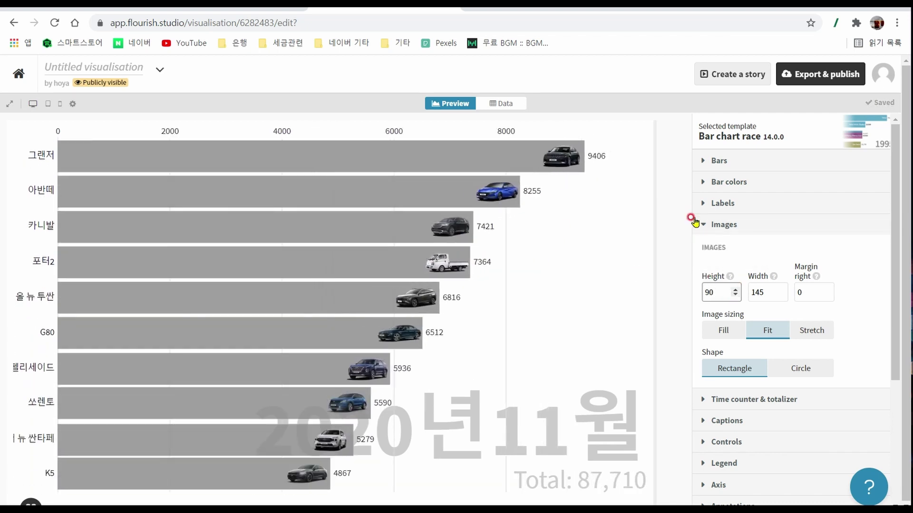
pyautogui.click(702, 224)
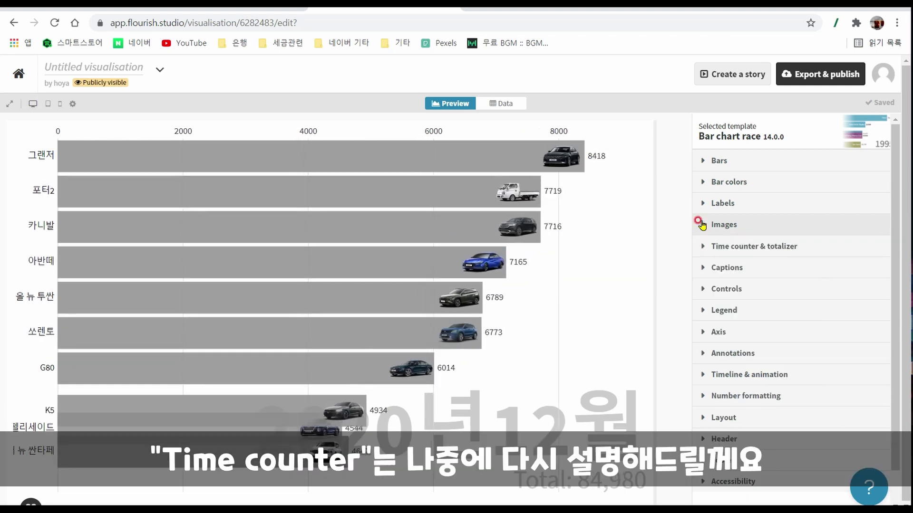
# Look through the Time counter & totalizer settings and the Captions settings
pyautogui.click(727, 246)
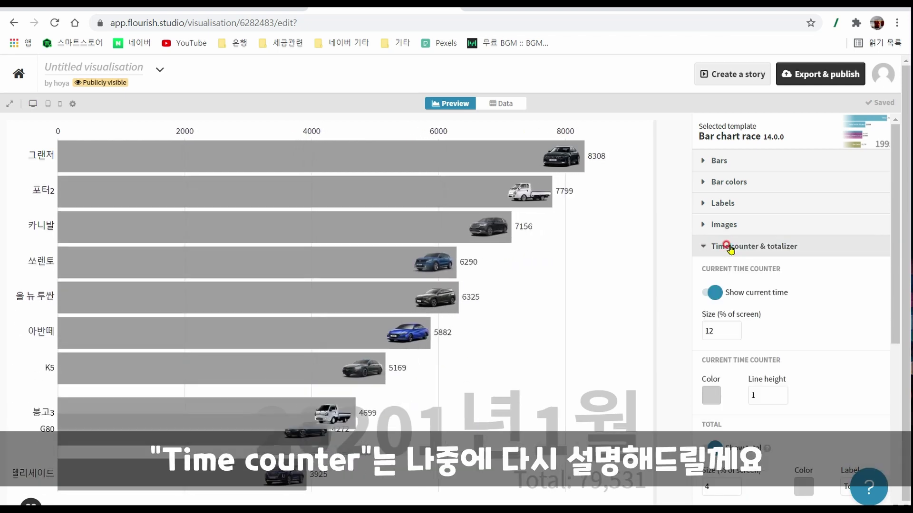
pyautogui.scroll(-2, 812, 331)
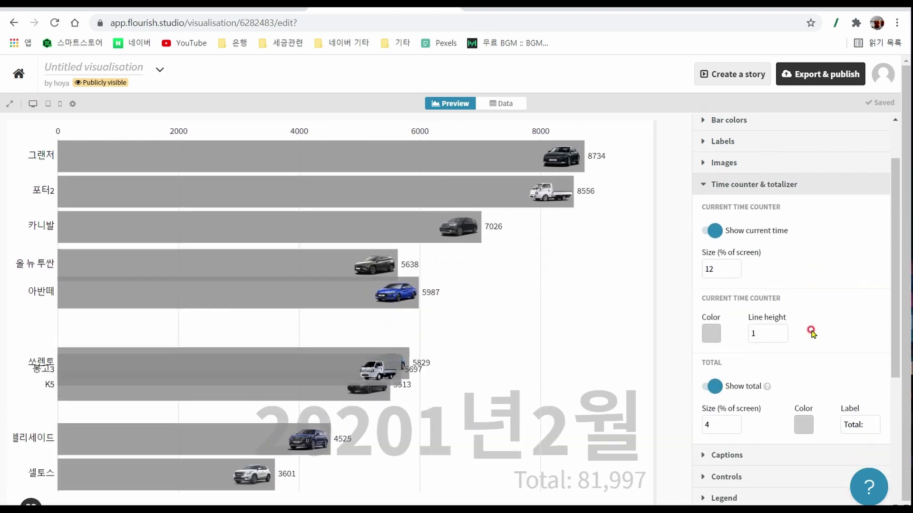
pyautogui.scroll(2, 811, 332)
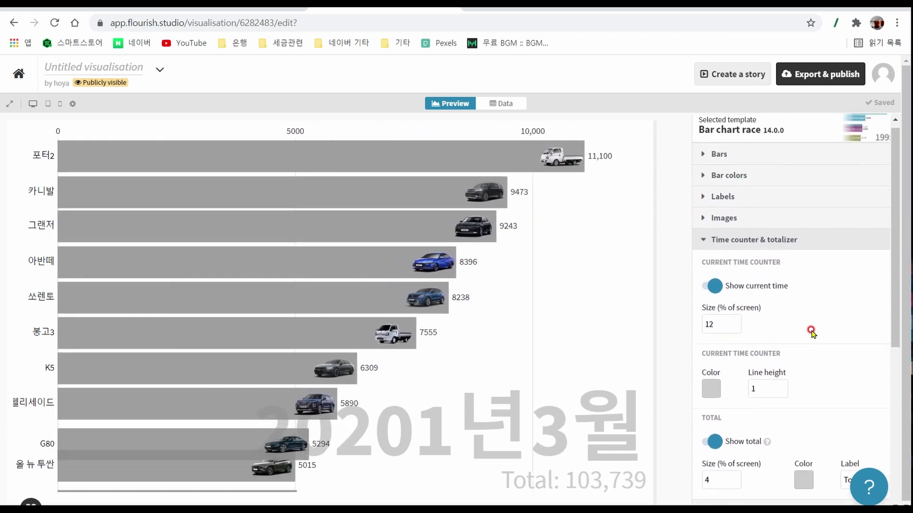
pyautogui.click(703, 241)
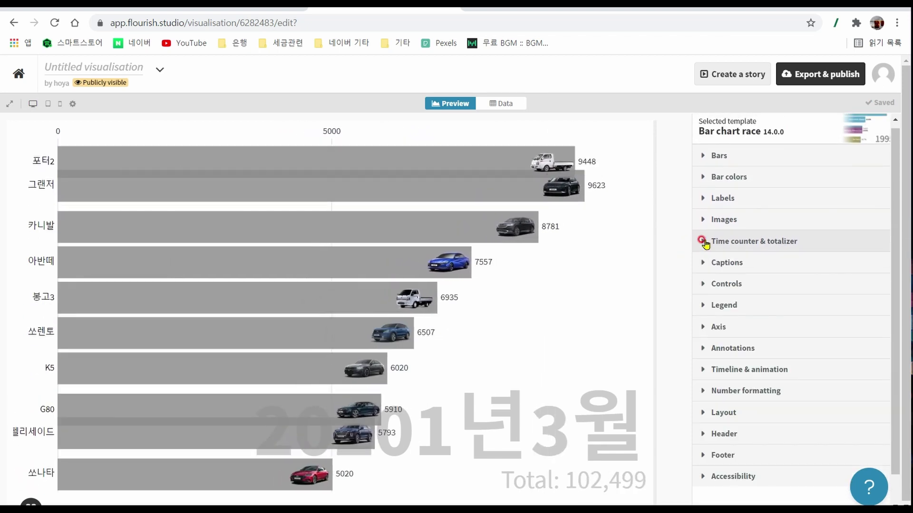
pyautogui.click(703, 264)
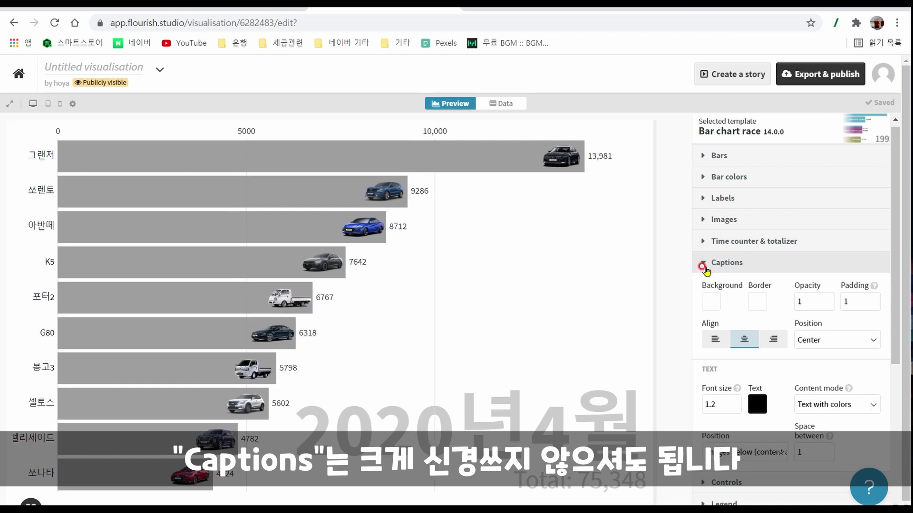
pyautogui.scroll(-3, 771, 324)
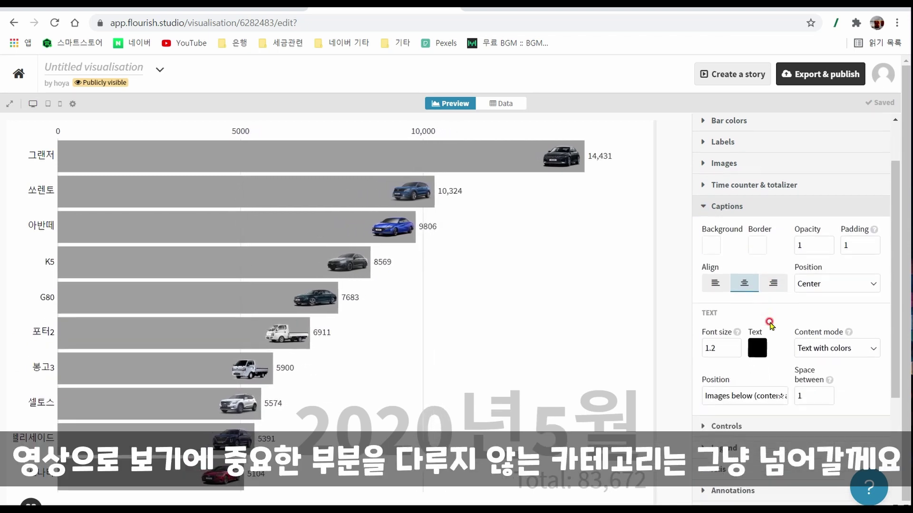
pyautogui.scroll(3, 770, 325)
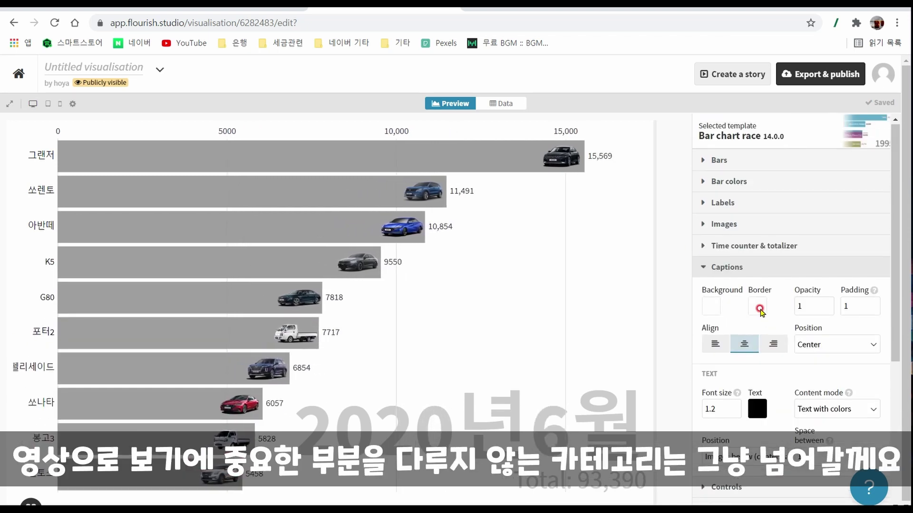
# Try the sort control with the Lowest and Highest bar orders and turn it back off
pyautogui.click(703, 267)
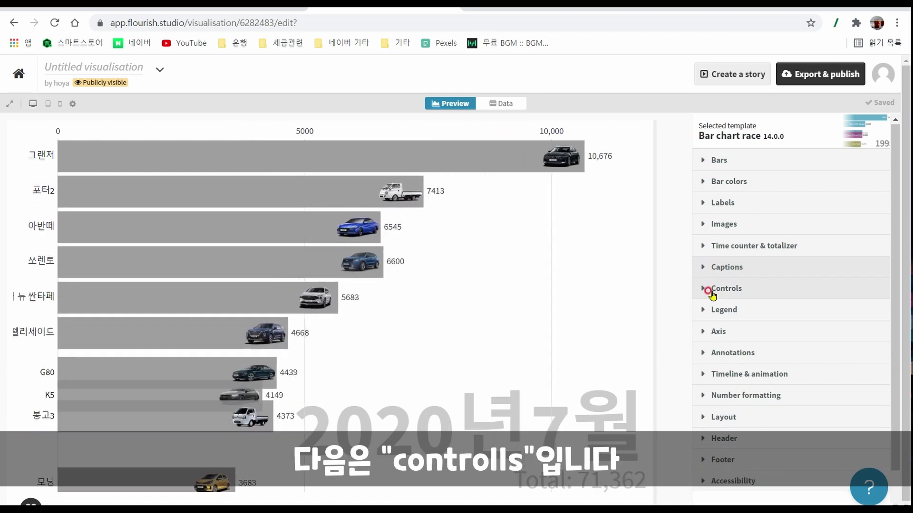
pyautogui.click(712, 294)
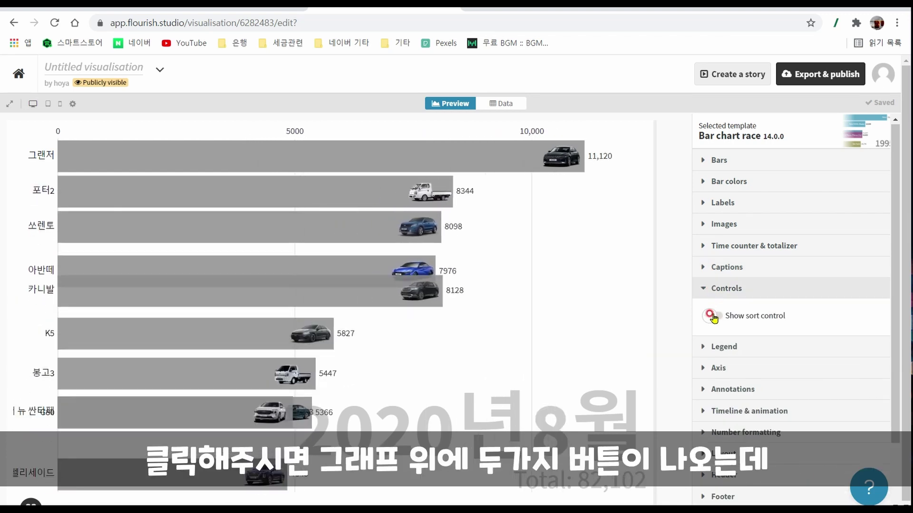
pyautogui.click(711, 317)
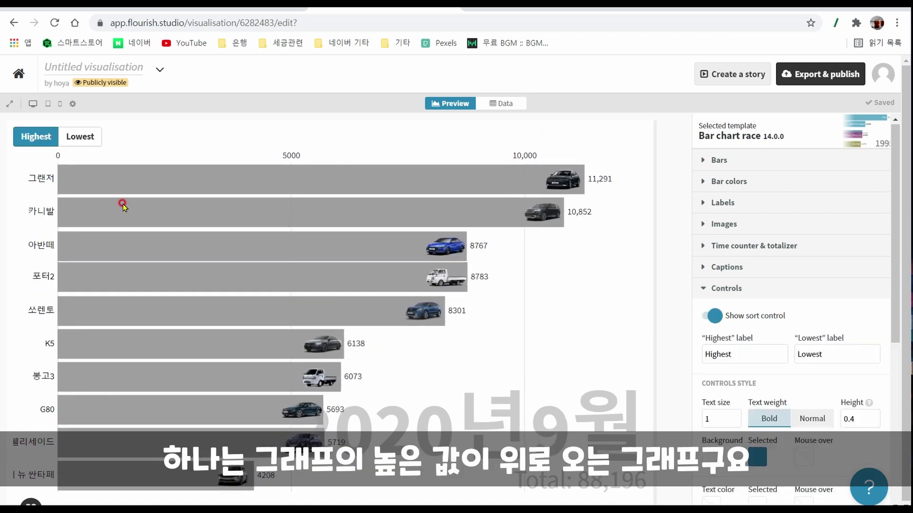
pyautogui.click(81, 139)
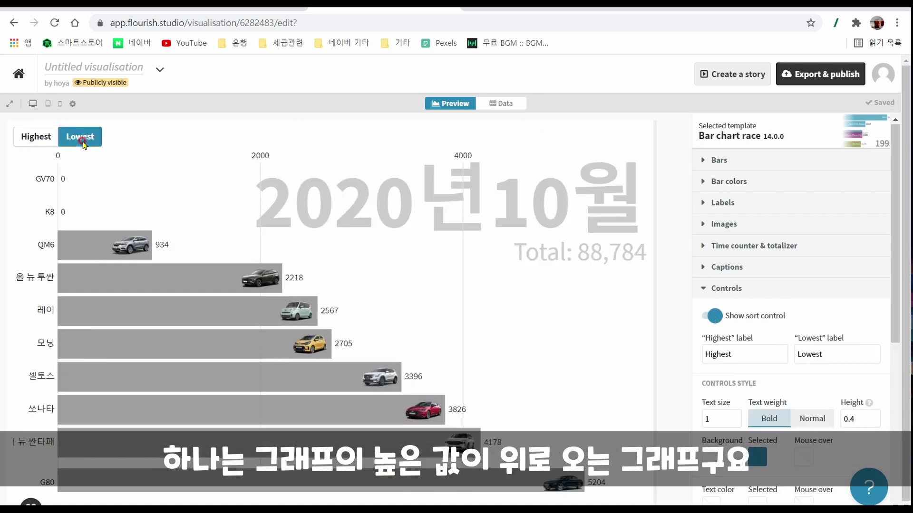
pyautogui.click(33, 138)
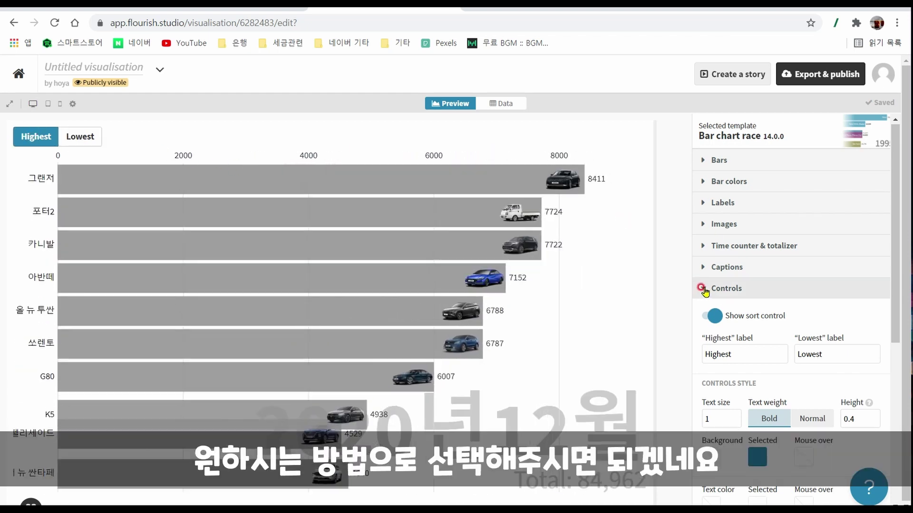
pyautogui.click(716, 317)
pyautogui.click(702, 292)
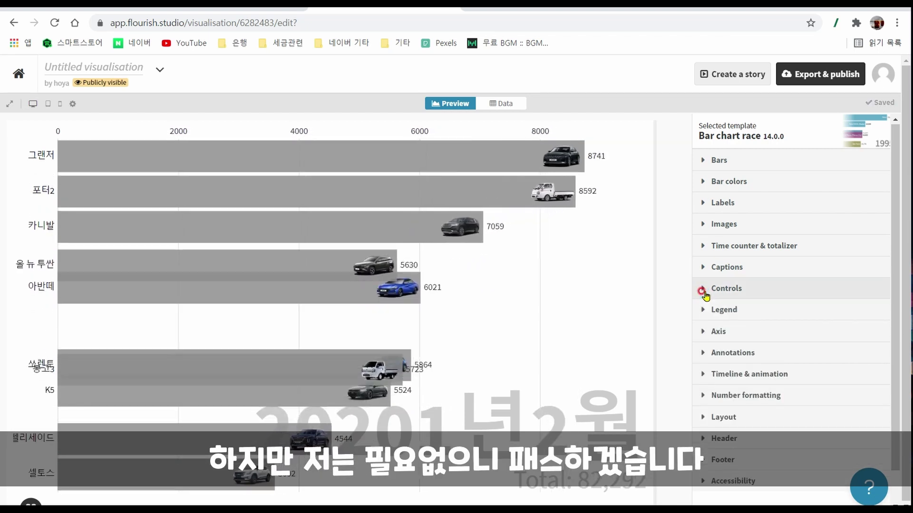
# Look through the Legend settings, including text, swatches, orientation and data colors
pyautogui.scroll(-1, 762, 306)
pyautogui.click(713, 275)
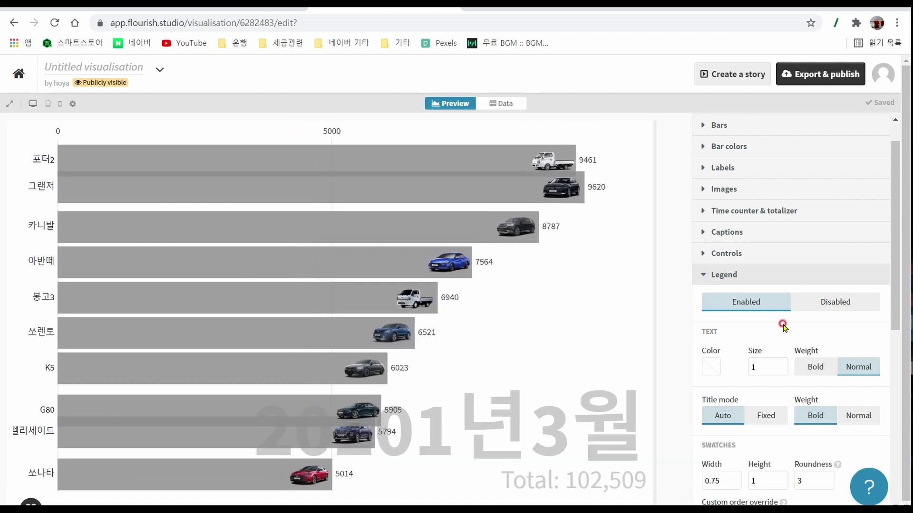
pyautogui.scroll(-3, 783, 325)
pyautogui.scroll(-3, 783, 327)
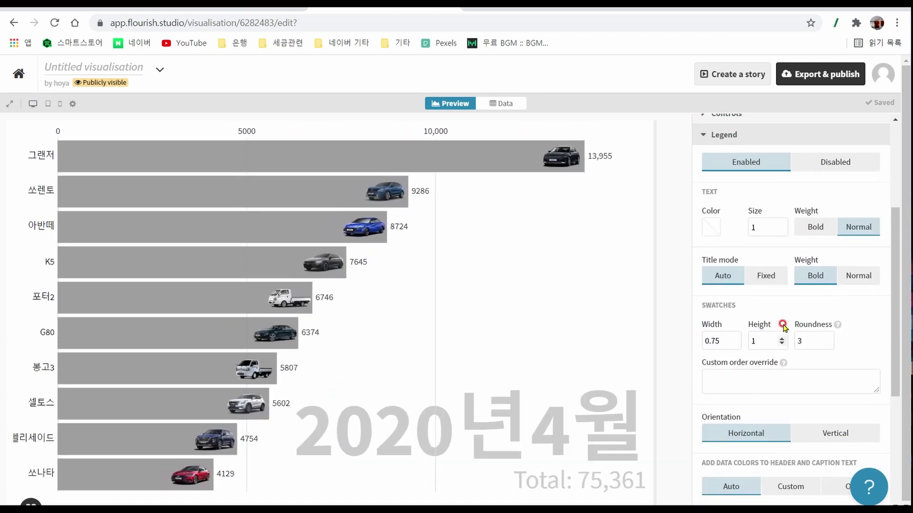
pyautogui.scroll(4, 782, 326)
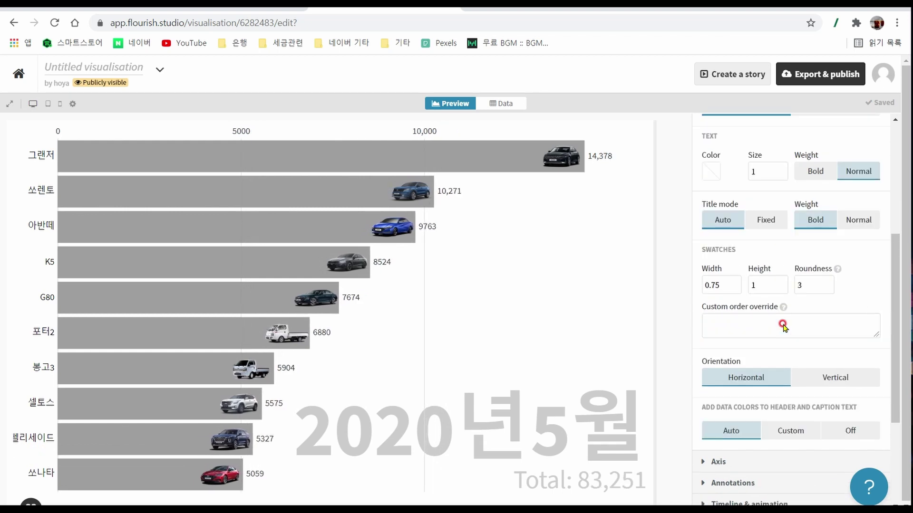
pyautogui.click(708, 218)
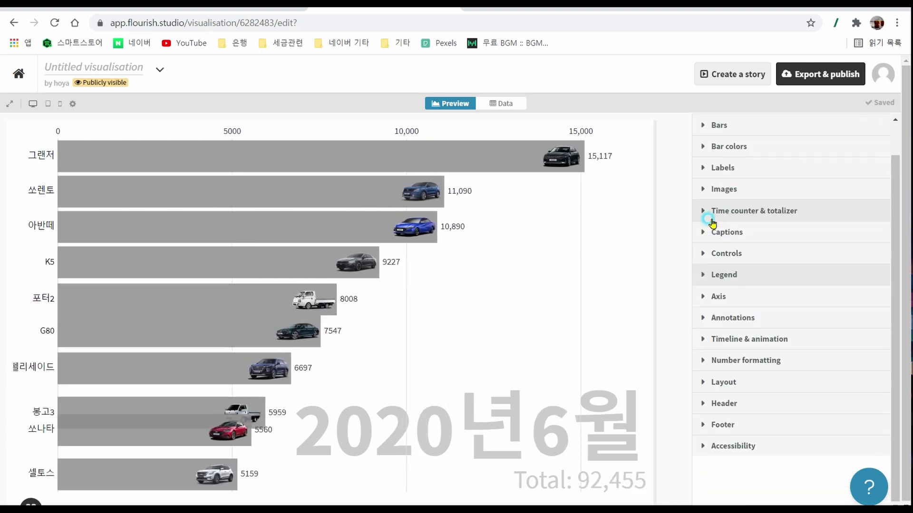
# Try a minimum axis range of 20000 on the Dynamic axis scale and clear it again
pyautogui.click(718, 298)
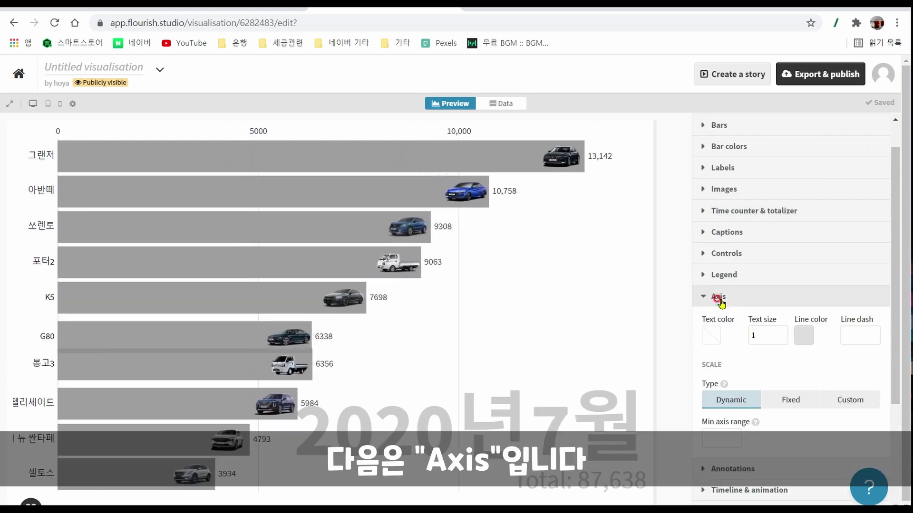
pyautogui.scroll(-2, 759, 366)
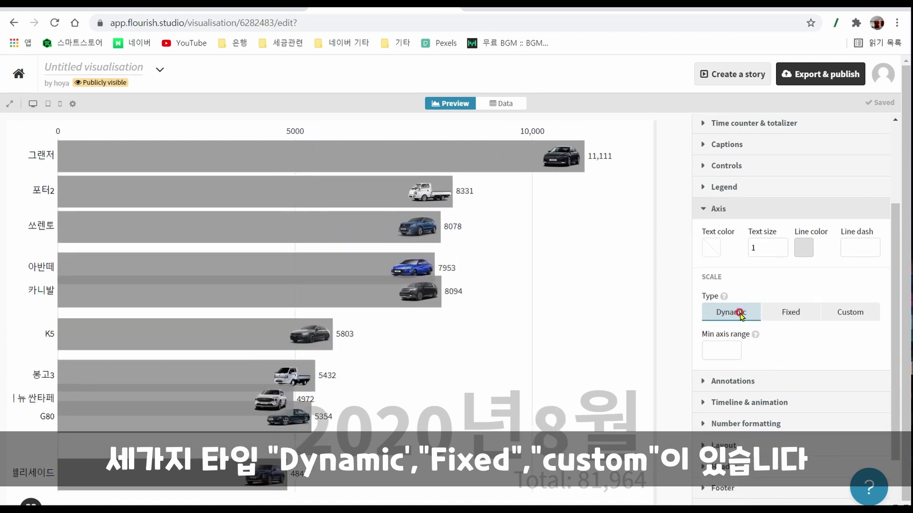
pyautogui.click(724, 350)
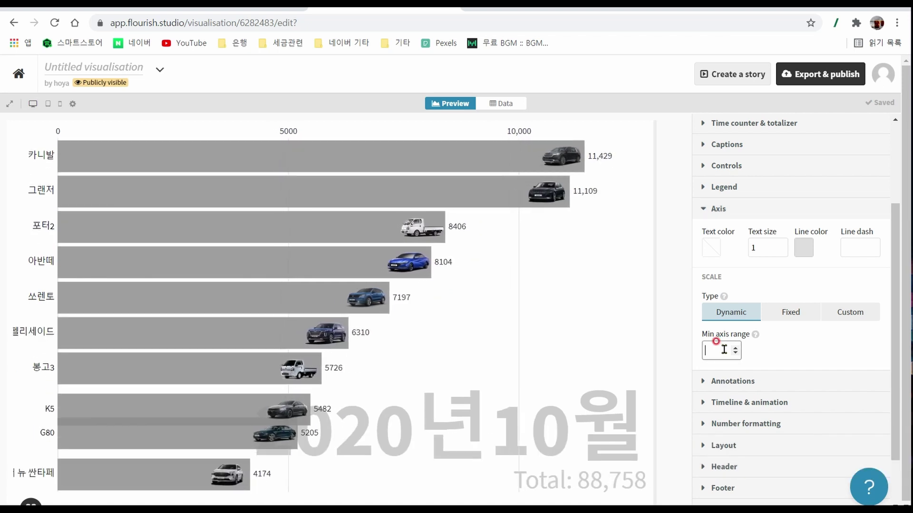
pyautogui.write('2000')
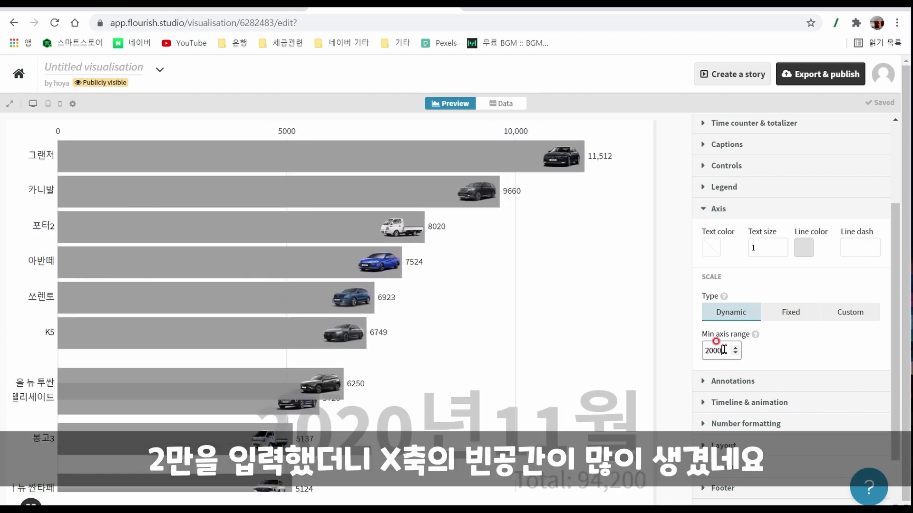
pyautogui.write('0')
pyautogui.click(755, 353)
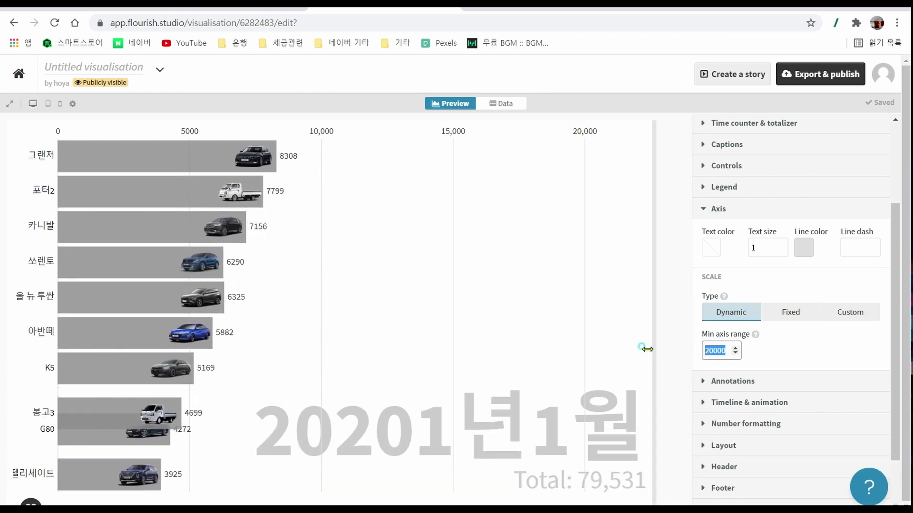
pyautogui.click(785, 348)
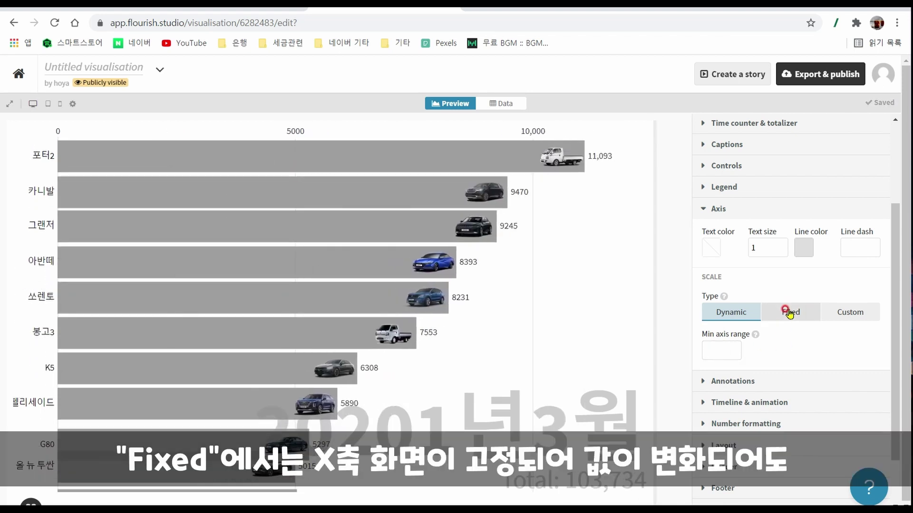
# Try the Fixed axis scale and a Custom scale with a maximum of 20000, and restore the Dynamic type
pyautogui.click(789, 312)
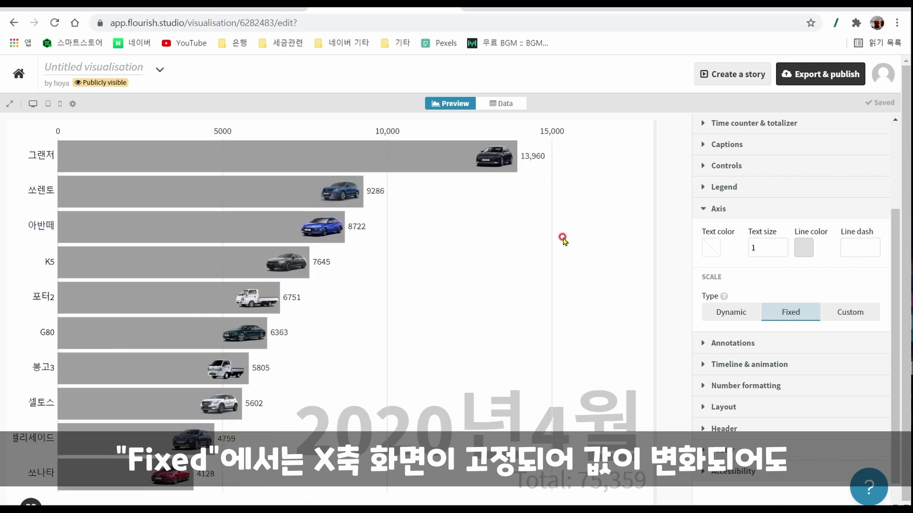
pyautogui.click(842, 322)
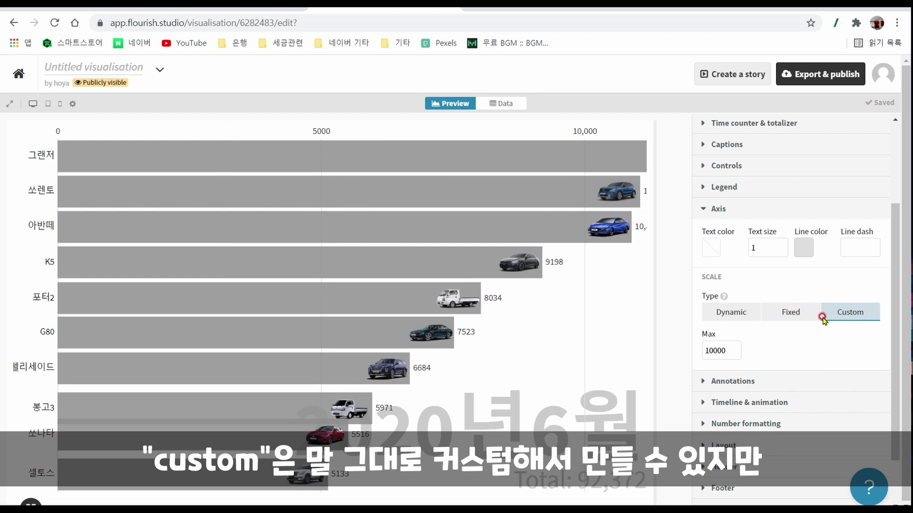
pyautogui.click(714, 347)
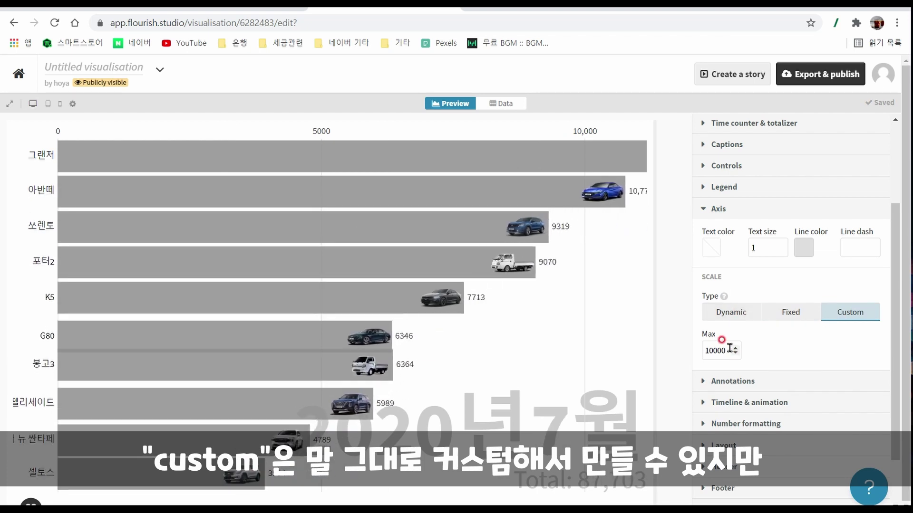
pyautogui.doubleClick(719, 350)
pyautogui.write('20000')
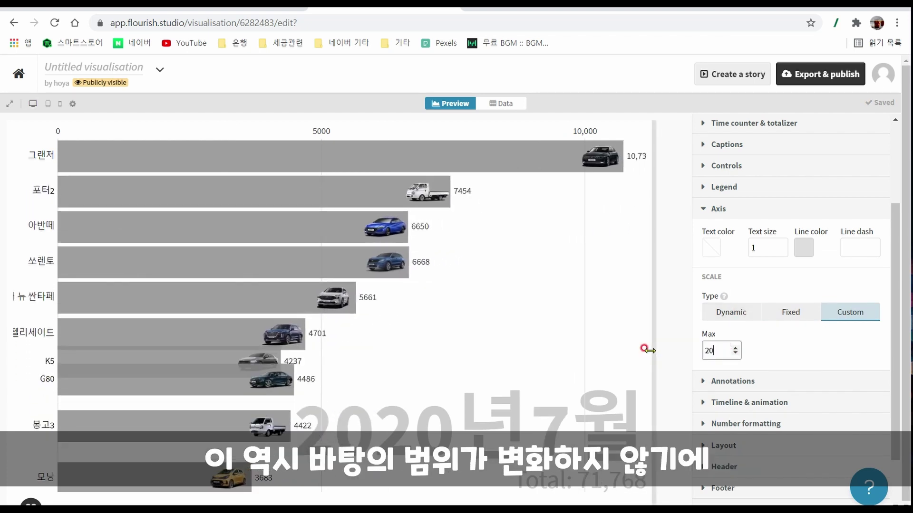
pyautogui.click(829, 349)
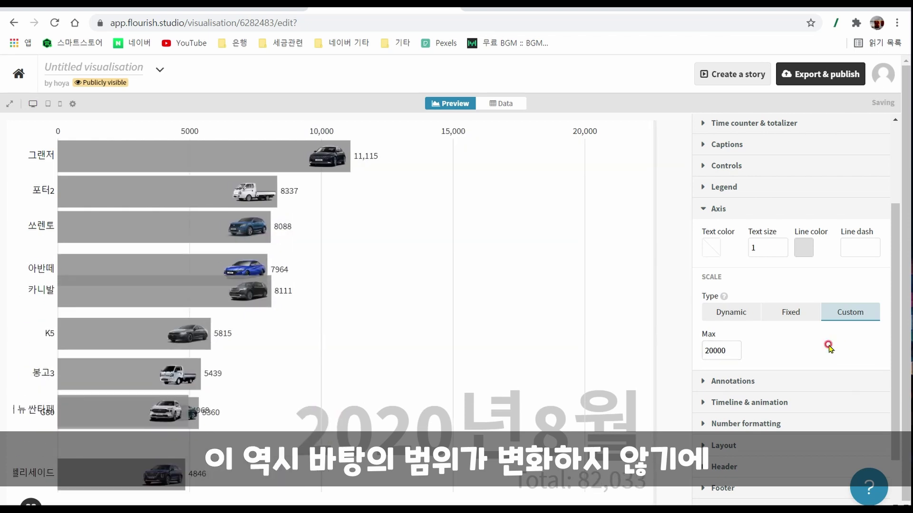
pyautogui.click(731, 313)
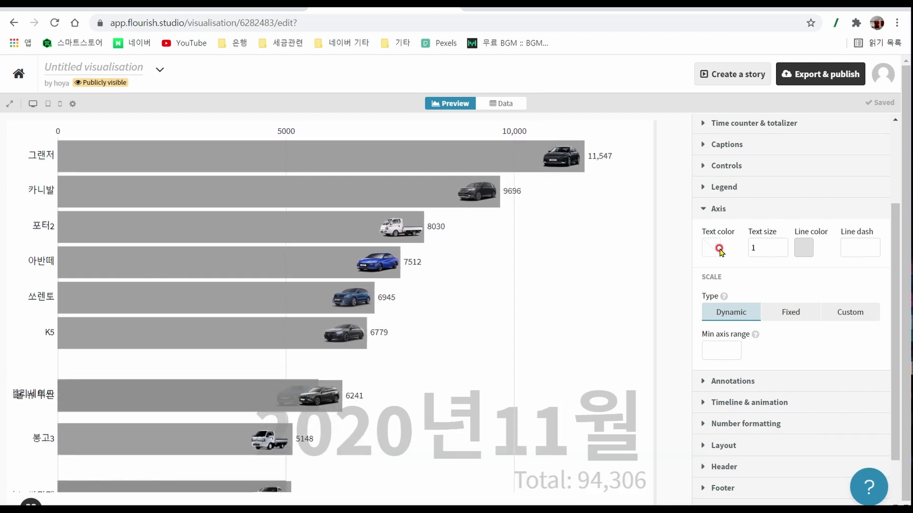
pyautogui.click(709, 209)
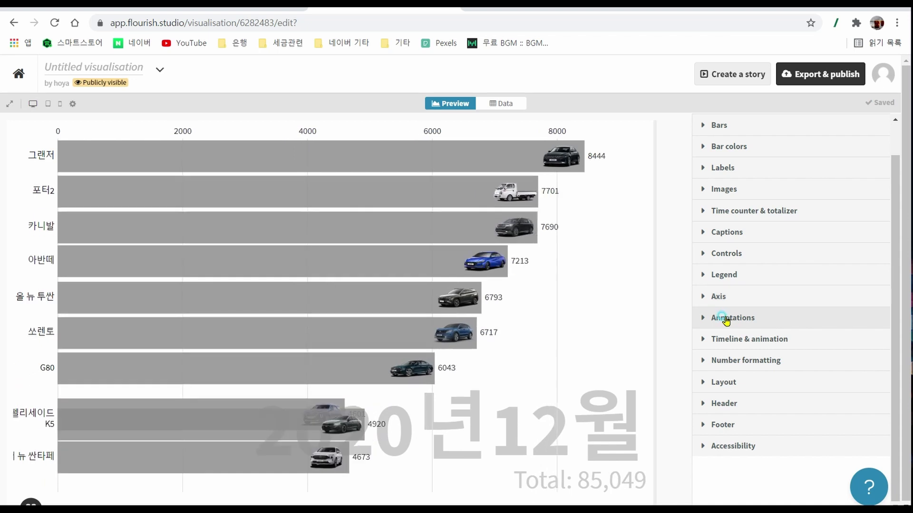
# Look through the Annotations settings, including the text and line options
pyautogui.click(725, 319)
pyautogui.scroll(-2, 775, 327)
pyautogui.scroll(-1, 775, 327)
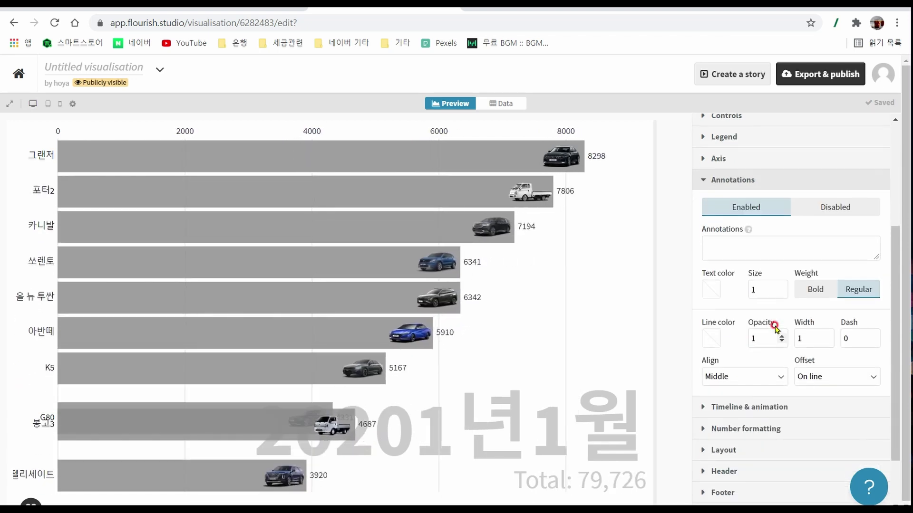
pyautogui.click(704, 182)
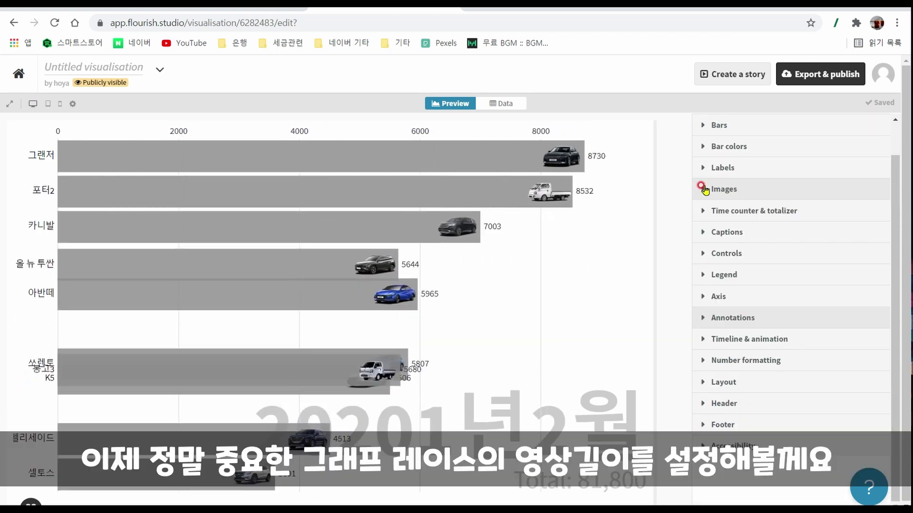
# Look through the style, playback and margin options in the Timeline & animation settings
pyautogui.click(725, 343)
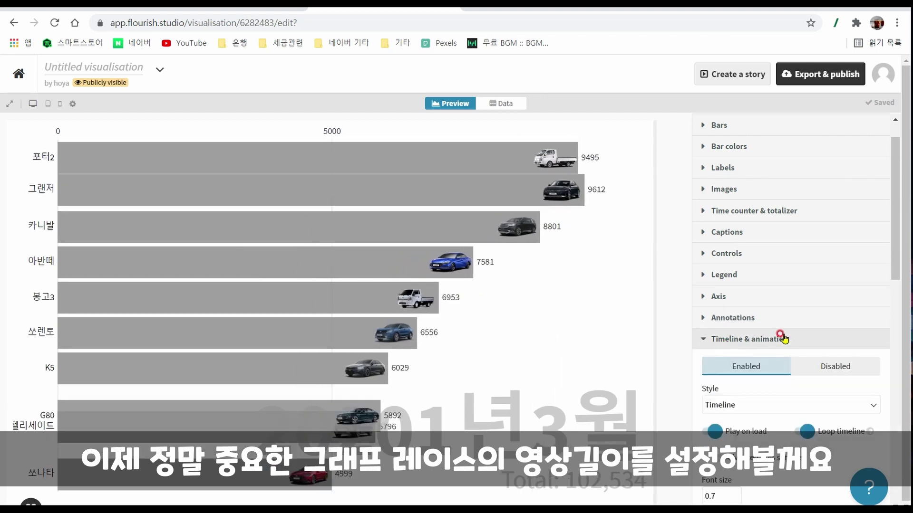
pyautogui.scroll(-5, 782, 339)
pyautogui.scroll(-3, 784, 337)
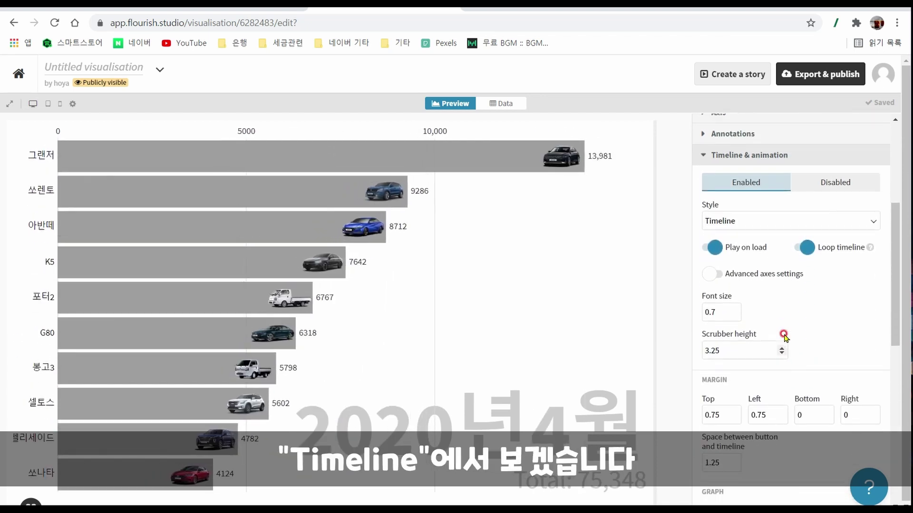
pyautogui.scroll(-1, 784, 335)
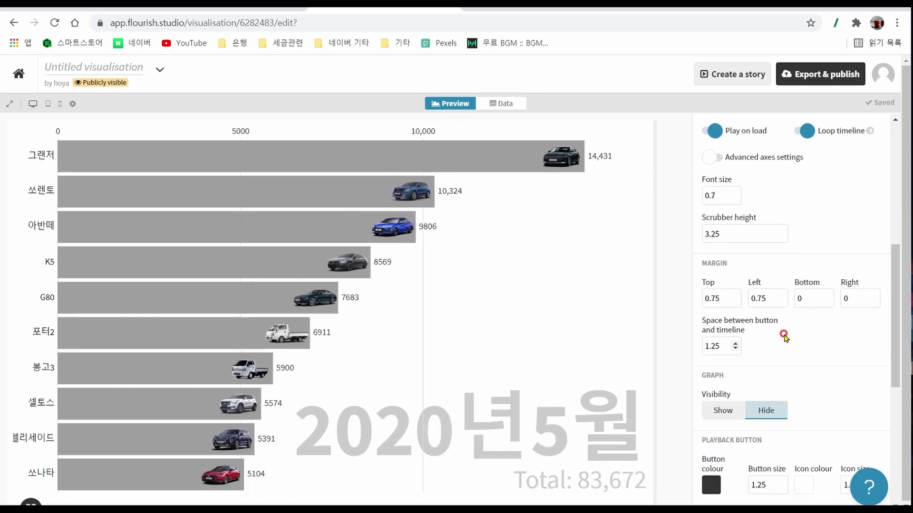
# Try a top margin of 5 for the timeline and restore it to 0.75
pyautogui.scroll(-1, 784, 336)
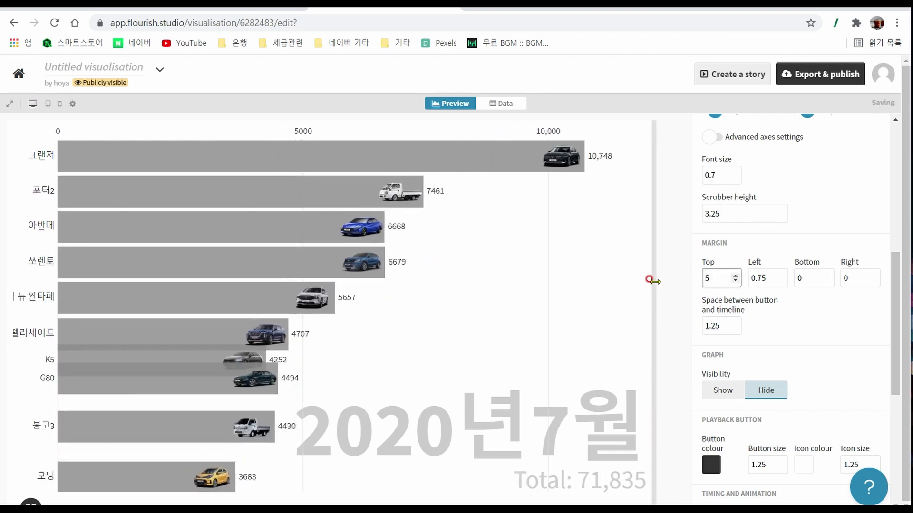
pyautogui.write('5')
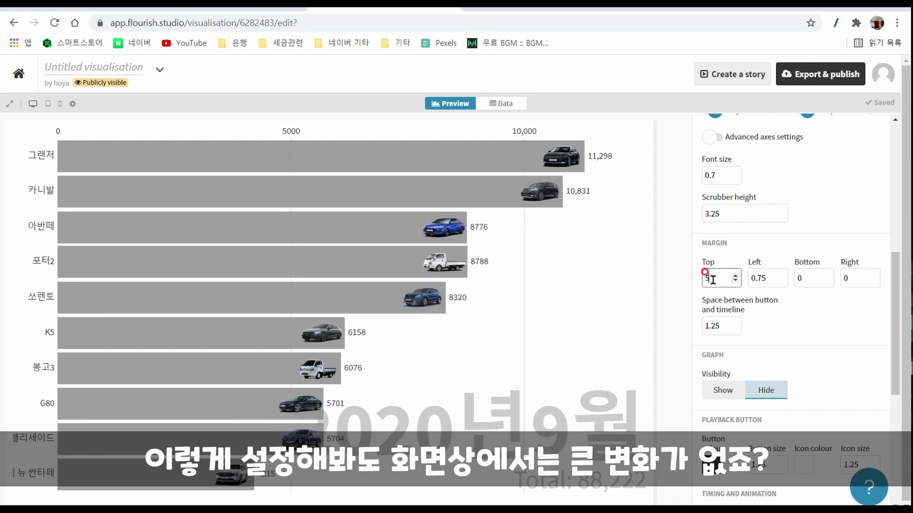
pyautogui.moveTo(713, 279); pyautogui.dragTo(688, 280)
pyautogui.write('0')
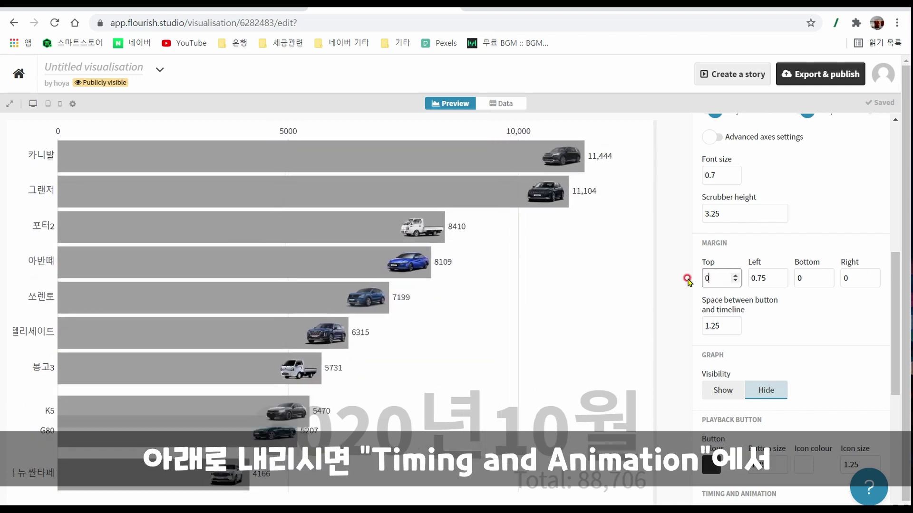
pyautogui.write('.75')
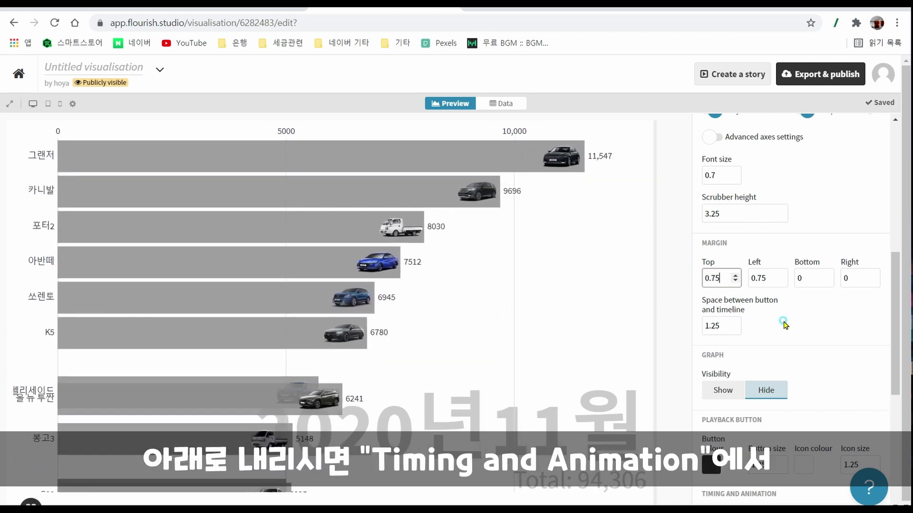
# Try a timeline duration of 200 in the Timing and animation settings
pyautogui.scroll(-1, 783, 322)
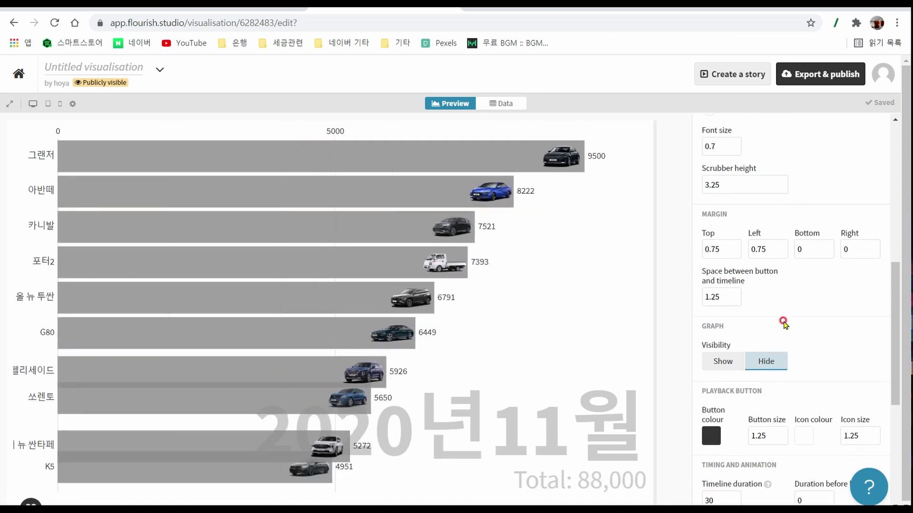
pyautogui.scroll(-1, 783, 322)
pyautogui.scroll(-5, 783, 324)
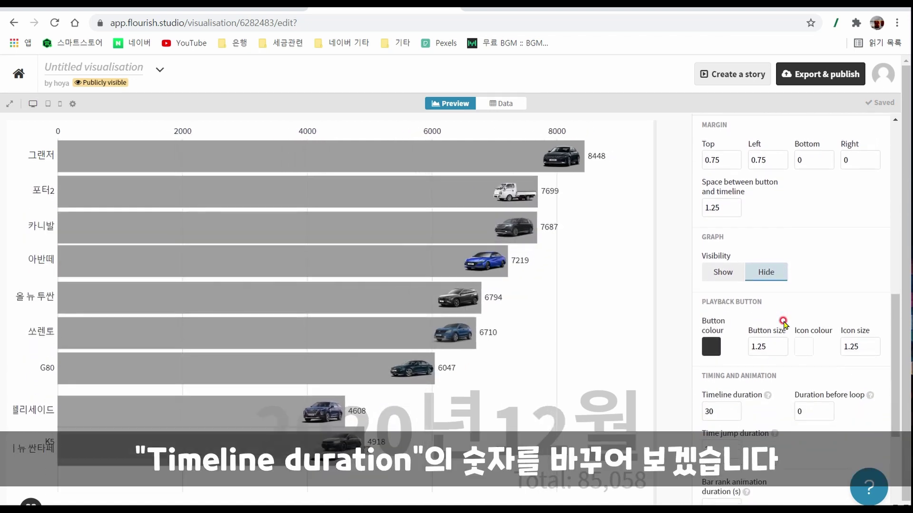
pyautogui.scroll(-4, 782, 317)
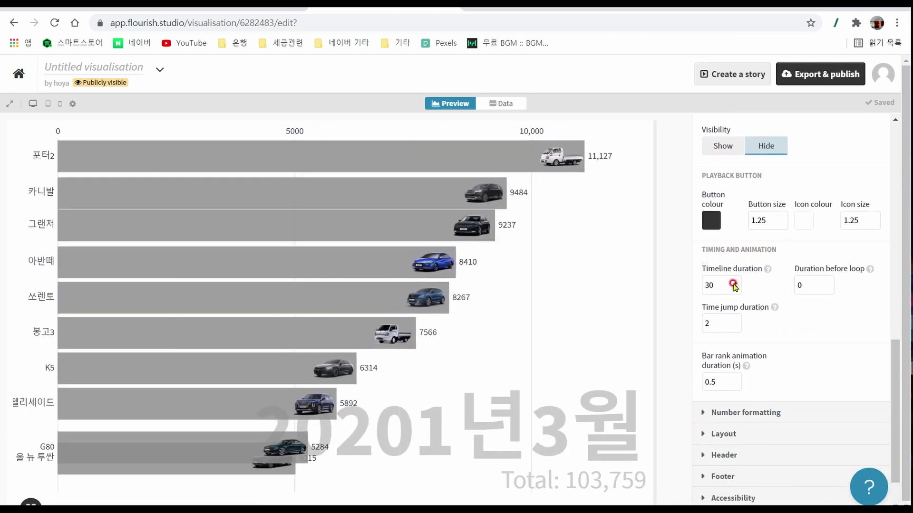
pyautogui.moveTo(719, 285); pyautogui.dragTo(695, 287)
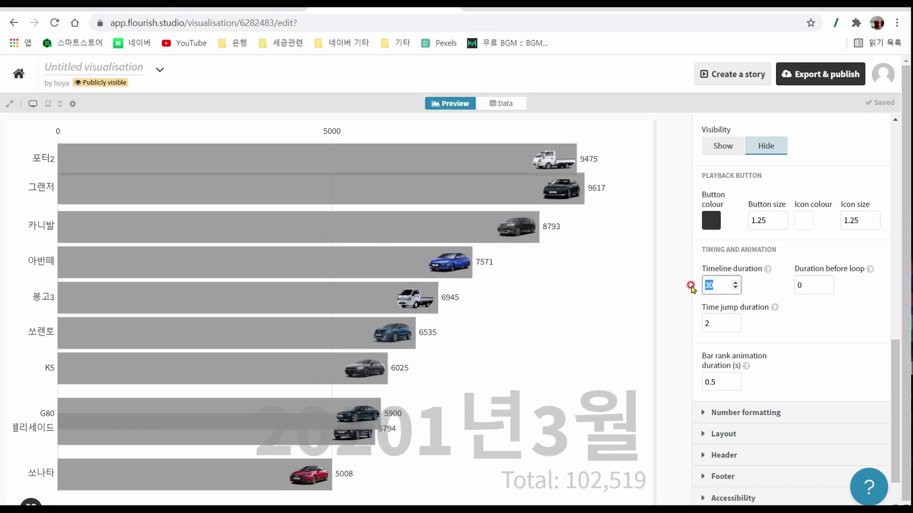
pyautogui.write('200')
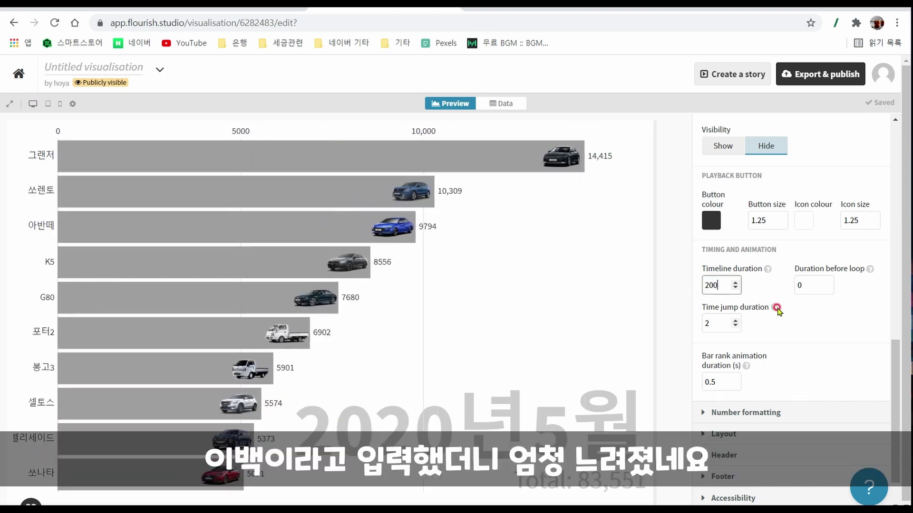
pyautogui.click(803, 334)
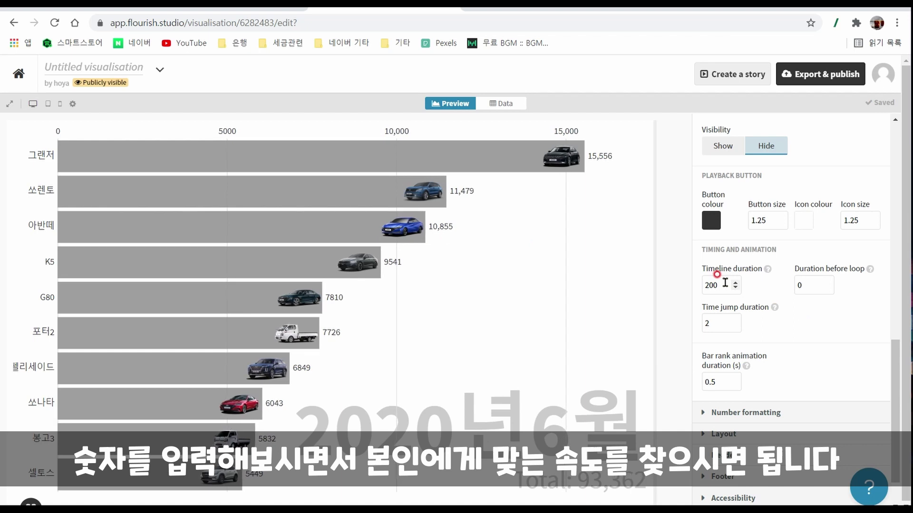
# Set the timeline duration to 80 after trying 100
pyautogui.scroll(-1, 685, 329)
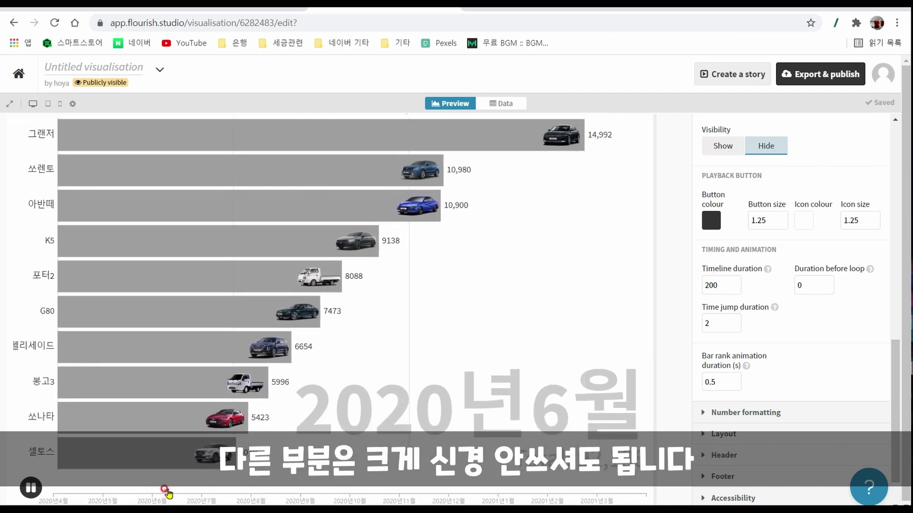
pyautogui.write('100')
pyautogui.click(801, 327)
pyautogui.moveTo(722, 285); pyautogui.dragTo(685, 276)
pyautogui.write('80')
# In the Number formatting settings, set the data sheet's decimal separator to a comma and keep the 12,235.67 display format
pyautogui.scroll(6, 686, 276)
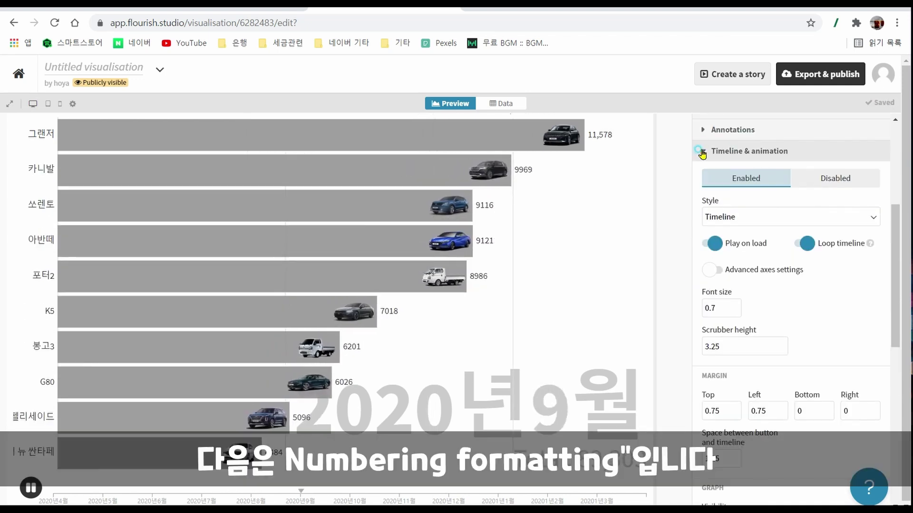
pyautogui.click(699, 149)
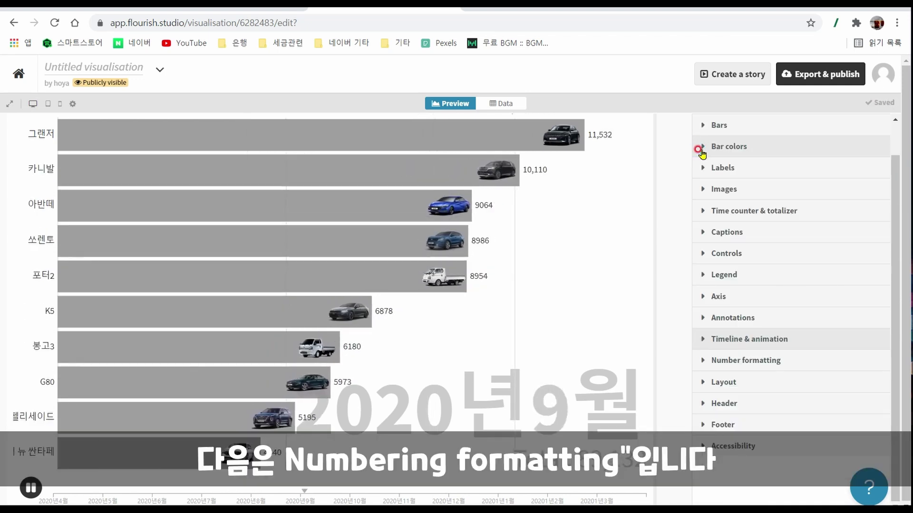
pyautogui.click(743, 361)
pyautogui.scroll(-2, 771, 363)
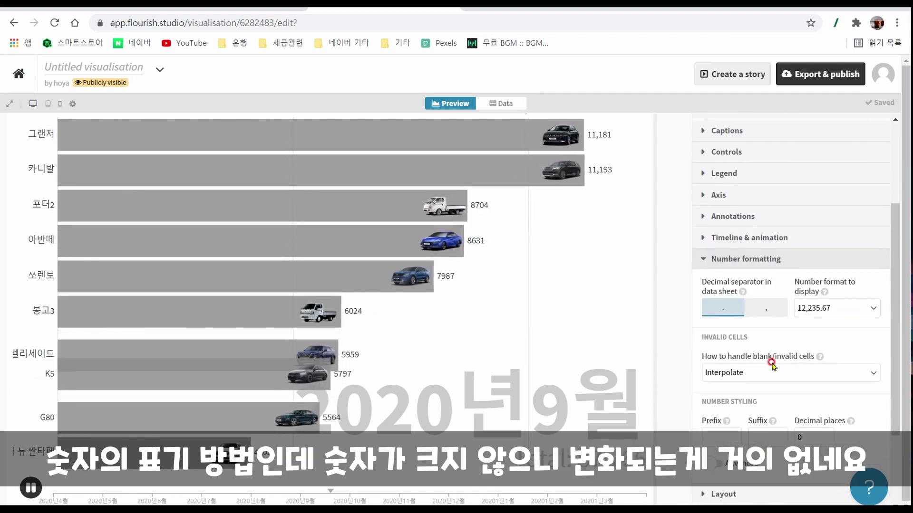
pyautogui.click(781, 310)
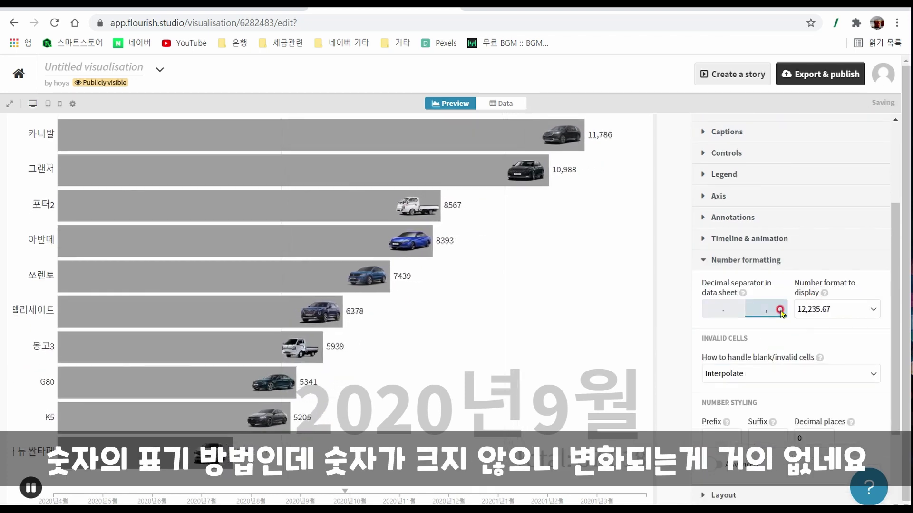
pyautogui.click(735, 310)
pyautogui.click(832, 307)
pyautogui.click(811, 329)
pyautogui.click(777, 310)
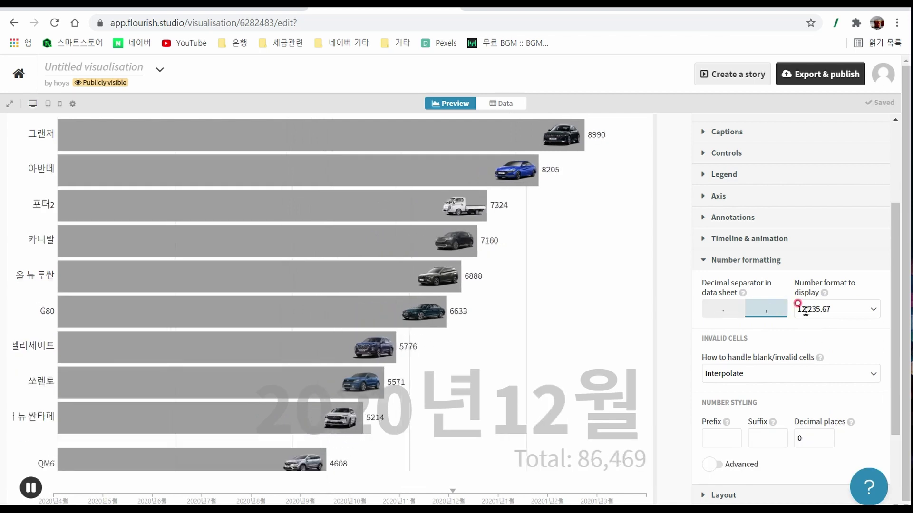
# Try the prefix "자동차" on the chart's numbers and clear it again
pyautogui.scroll(-2, 803, 333)
pyautogui.scroll(1, 800, 338)
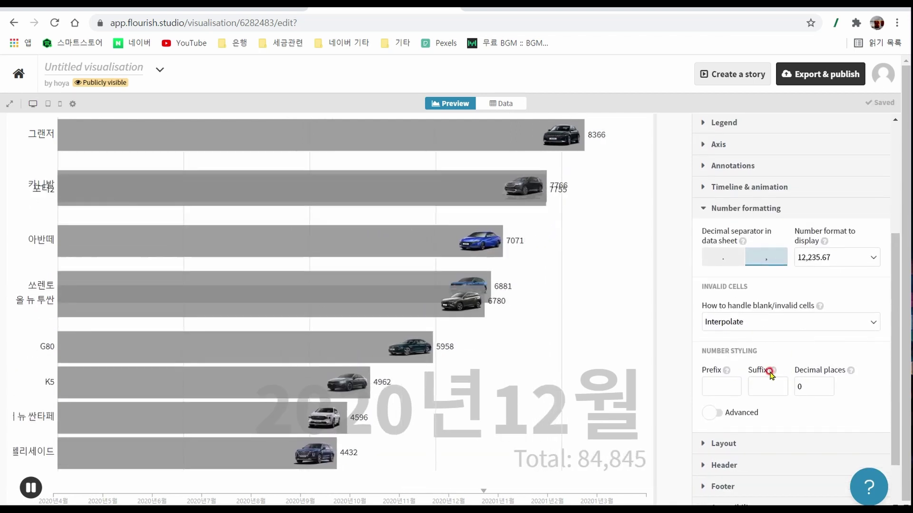
pyautogui.click(719, 382)
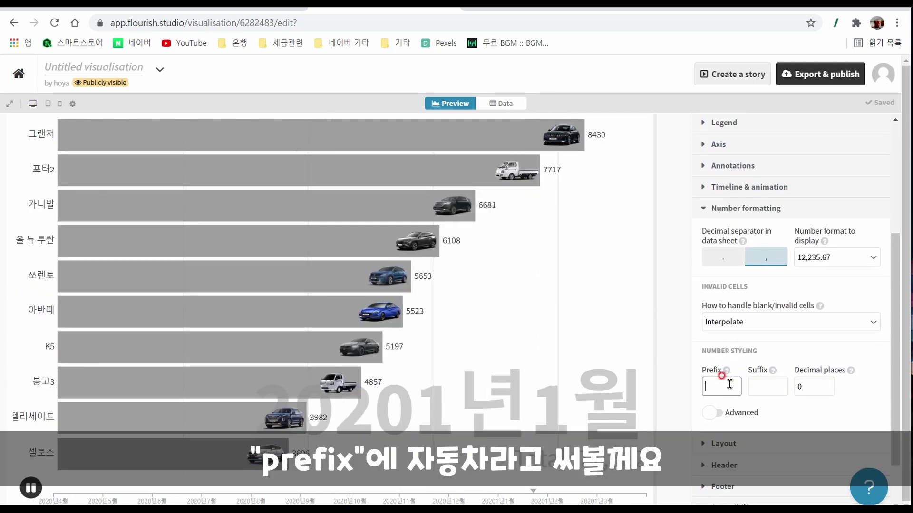
pyautogui.write('자동차')
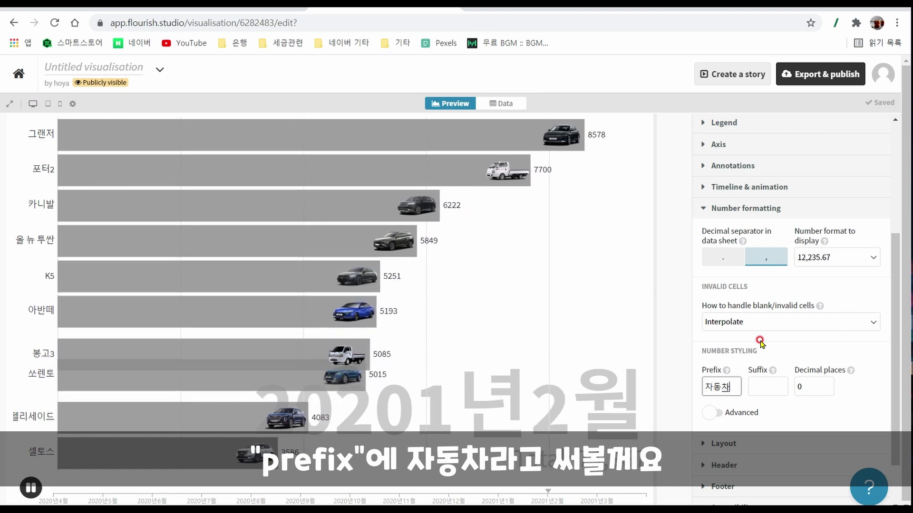
pyautogui.click(780, 414)
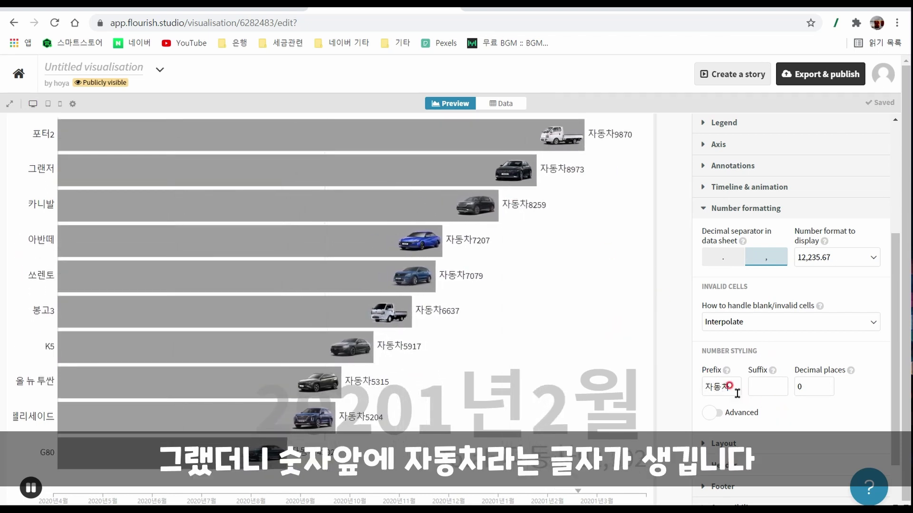
pyautogui.click(707, 389)
pyautogui.press('BackSpace')
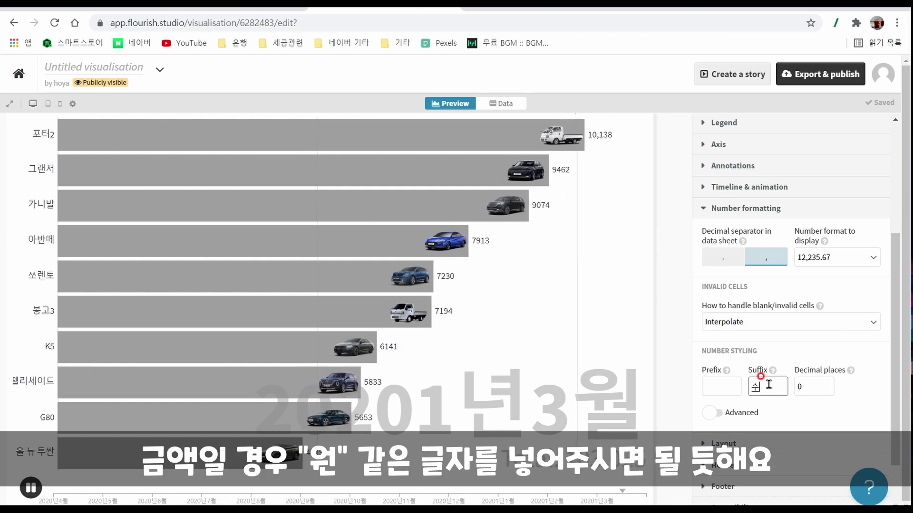
# Try the suffix "수" on the chart's numbers and clear it again
pyautogui.write('순')
pyautogui.click(784, 410)
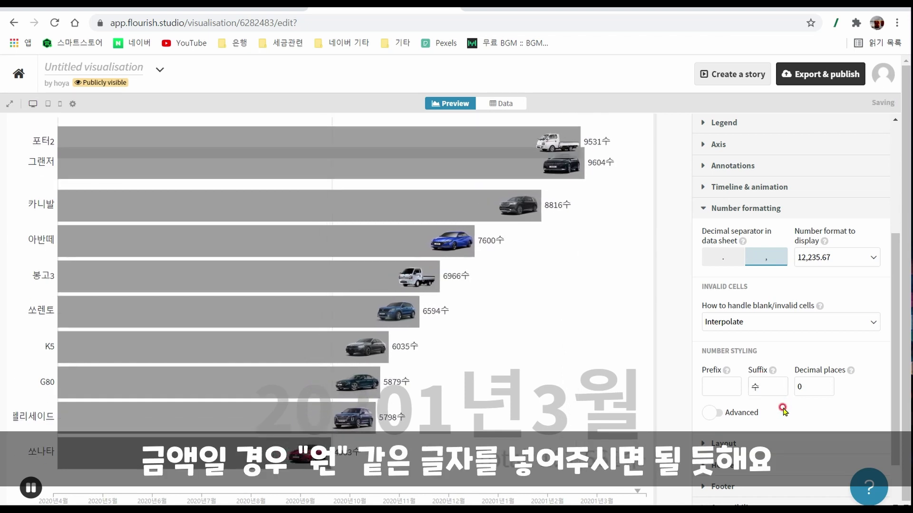
pyautogui.click(767, 386)
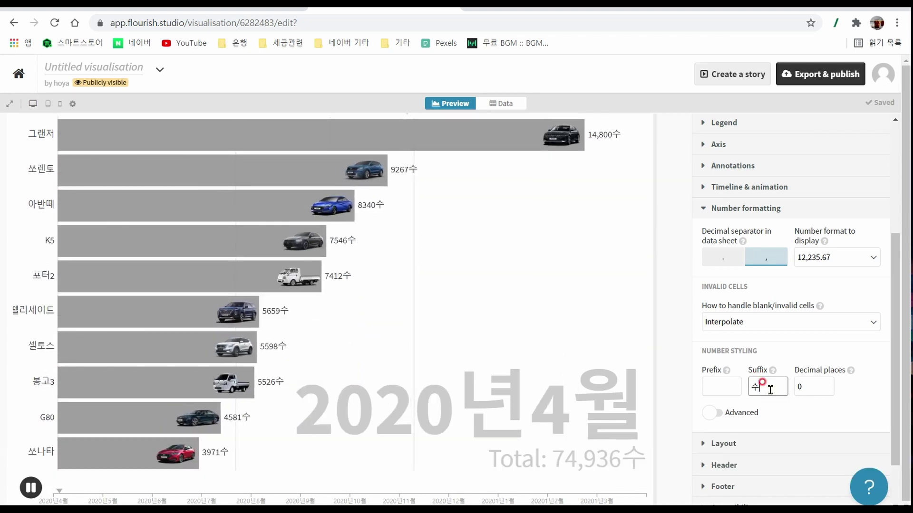
pyautogui.press('BackSpace')
pyautogui.click(773, 421)
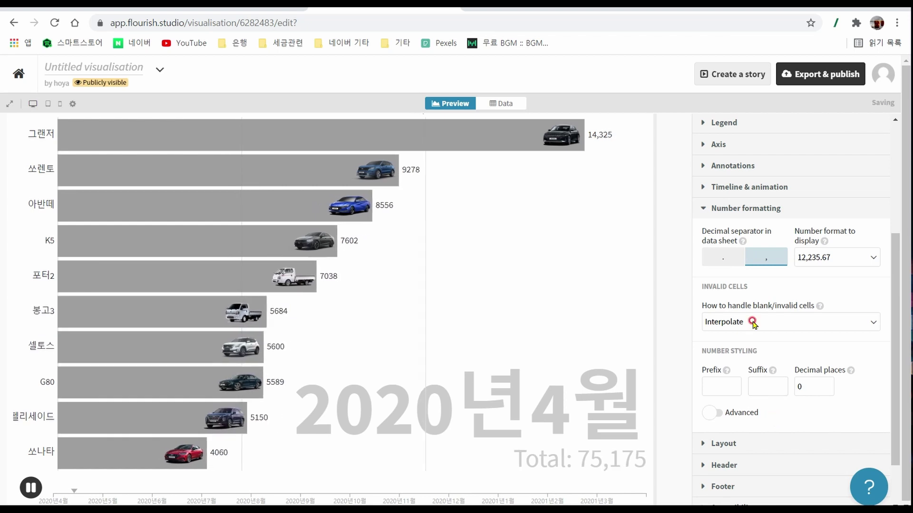
# Close the Number formatting settings and turn on the background image in the Layout settings
pyautogui.click(704, 214)
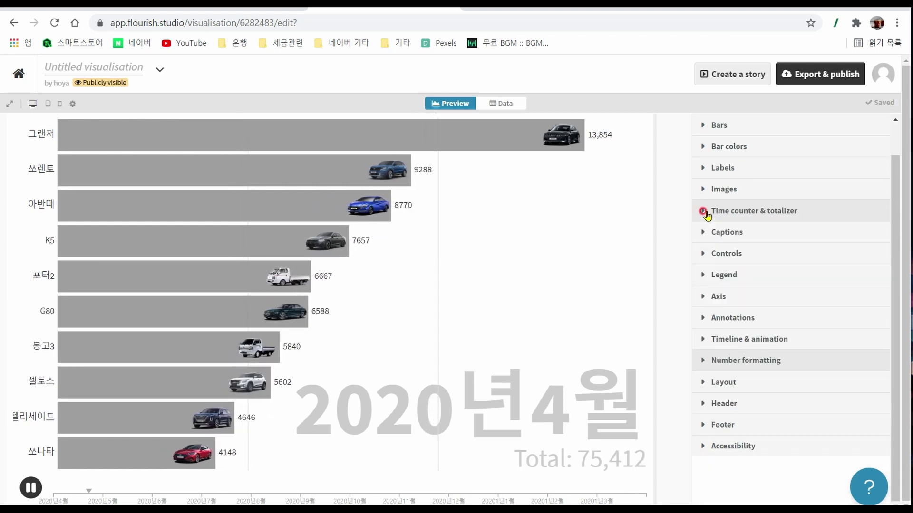
pyautogui.click(710, 384)
pyautogui.scroll(-5, 712, 389)
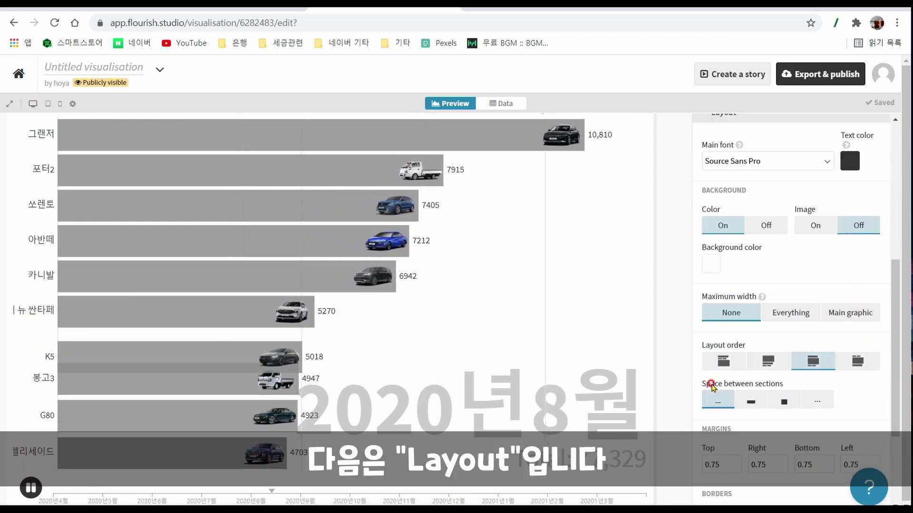
pyautogui.scroll(1, 775, 191)
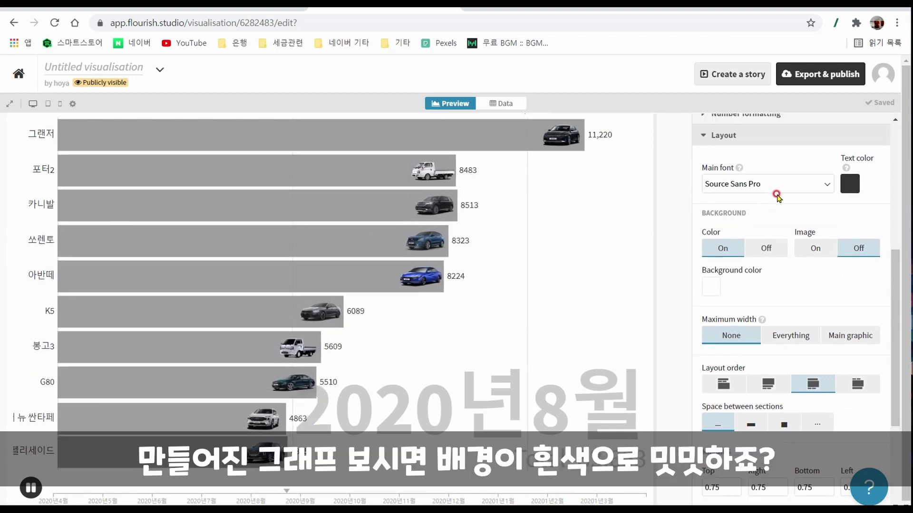
pyautogui.click(814, 248)
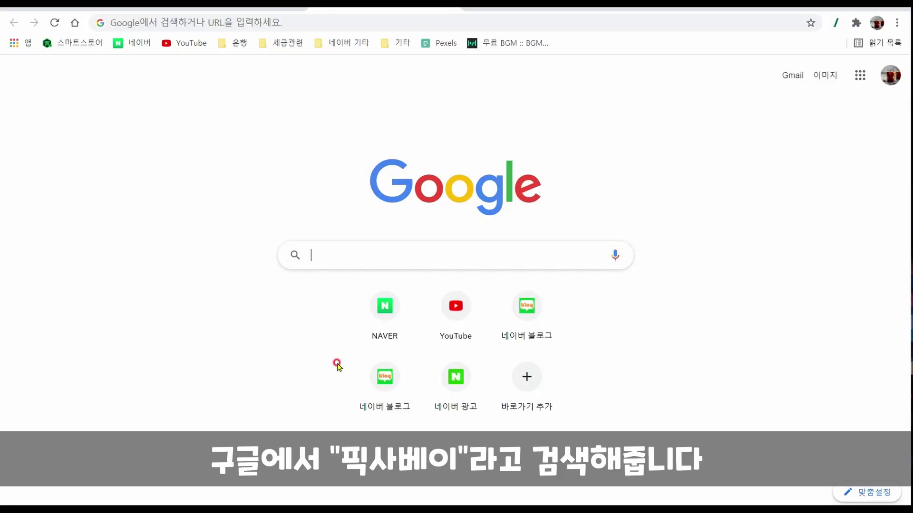
# Search Google for "픽사베이" and open the Pixabay website
pyautogui.write('픽사베이')
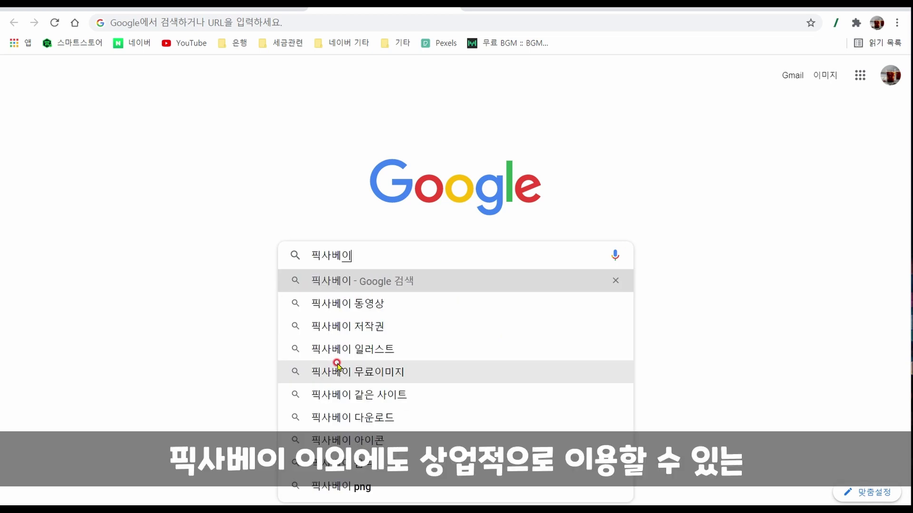
pyautogui.press('Return')
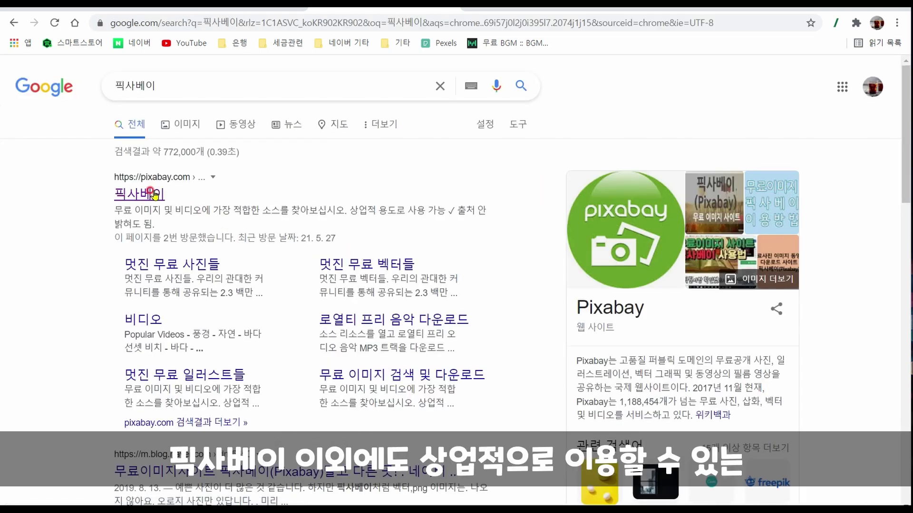
pyautogui.click(155, 194)
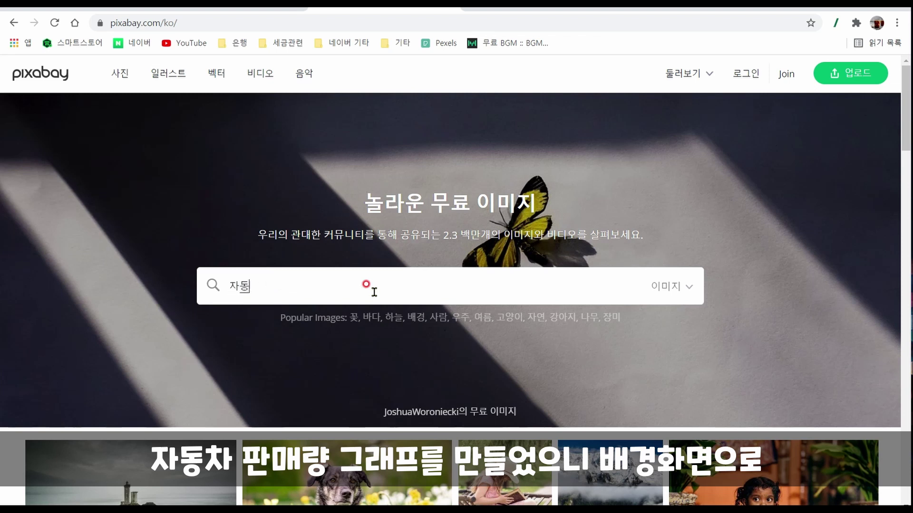
# Search Pixabay for "자동차" images and open the night highway photo with red and white light trails
pyautogui.press('Return')
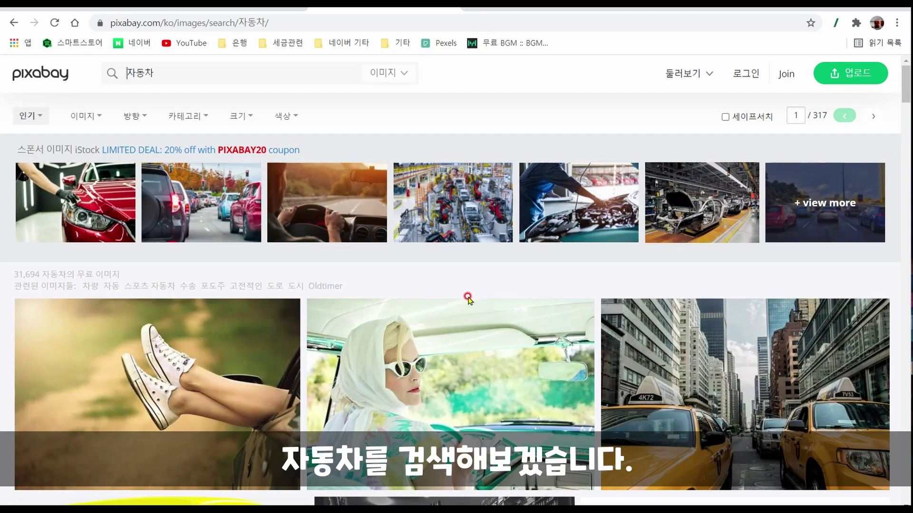
pyautogui.scroll(-2, 468, 298)
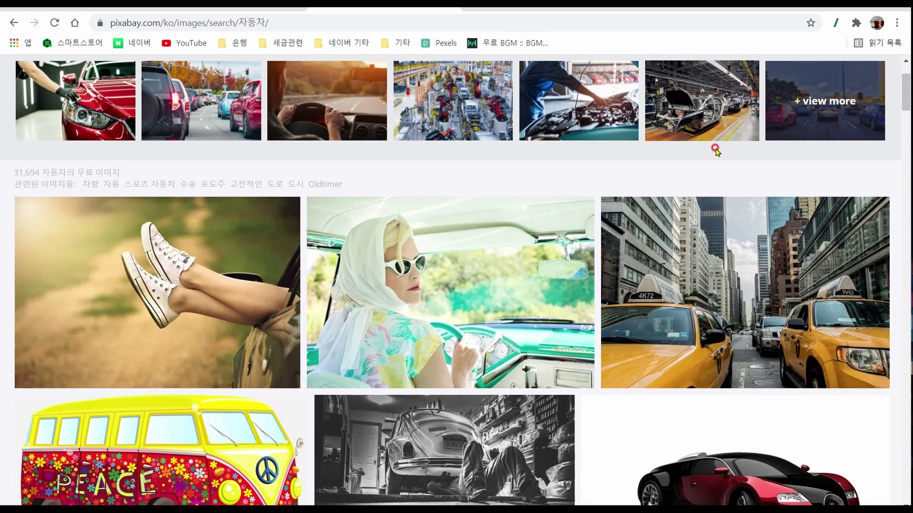
pyautogui.scroll(-6, 716, 151)
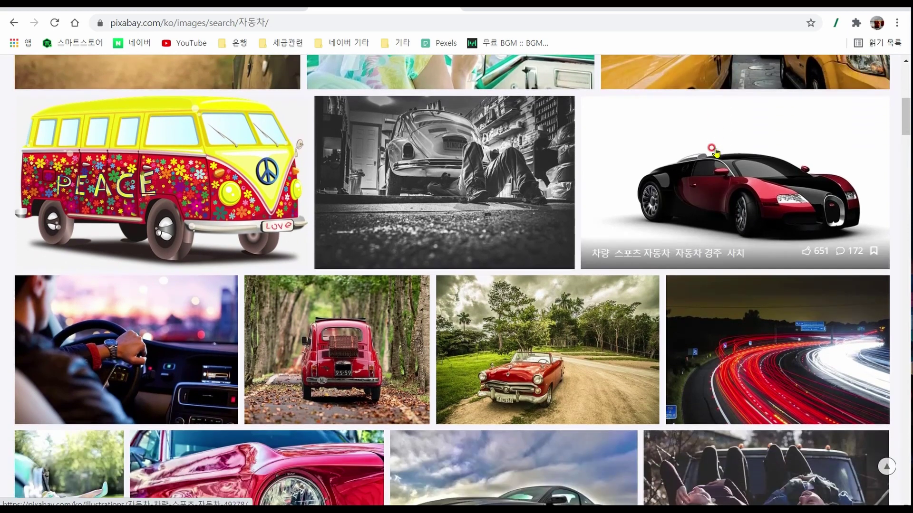
pyautogui.scroll(-3, 715, 150)
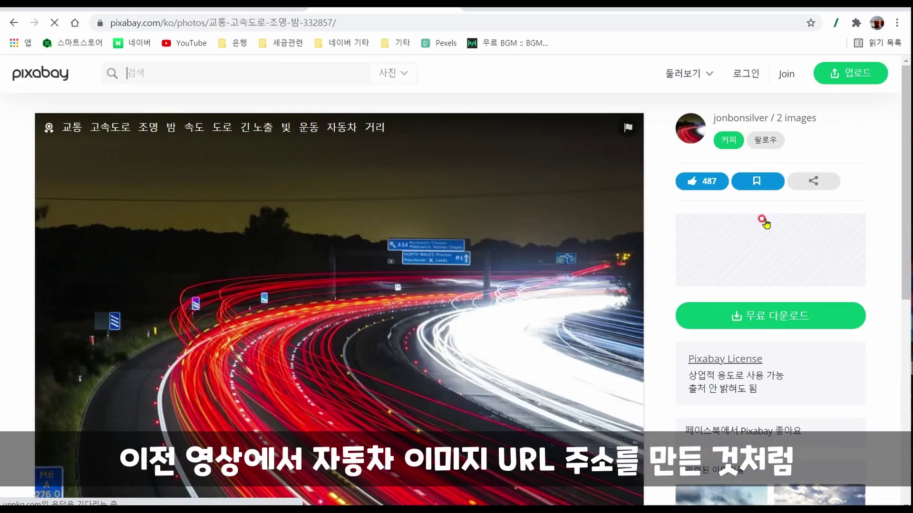
# Copy the image address of the night highway photo and return to the Flourish visualisation
pyautogui.scroll(-2, 406, 306)
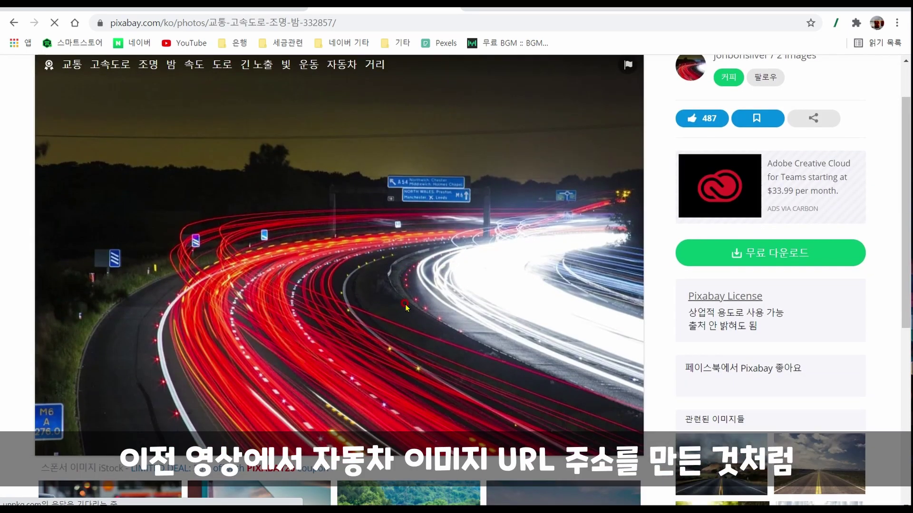
pyautogui.rightClick(405, 307)
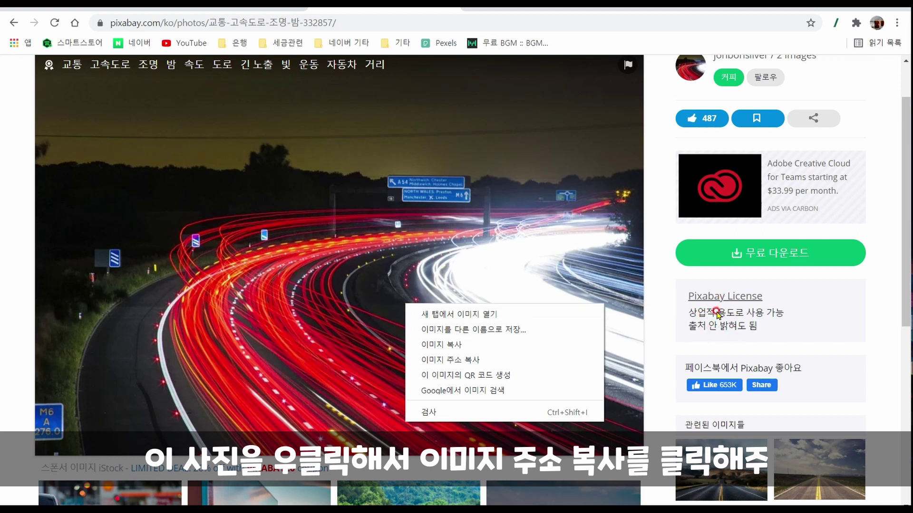
pyautogui.click(481, 361)
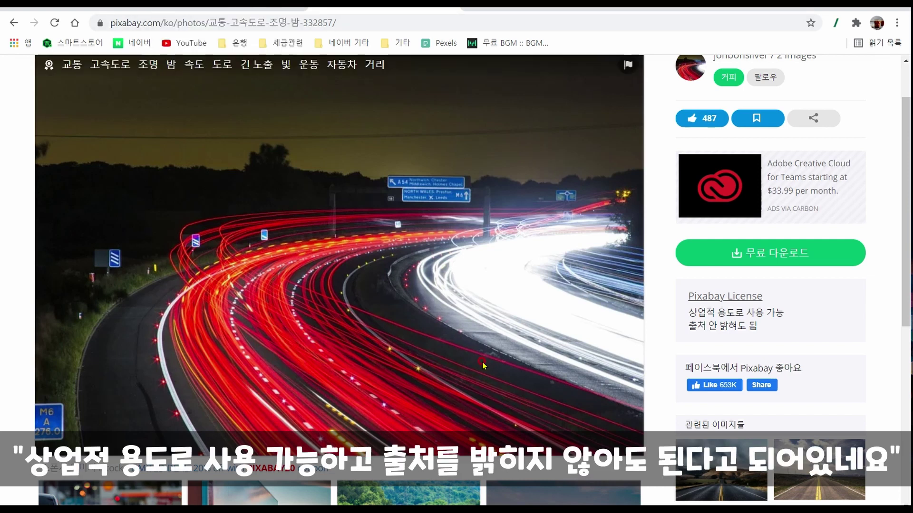
pyautogui.click(268, 9)
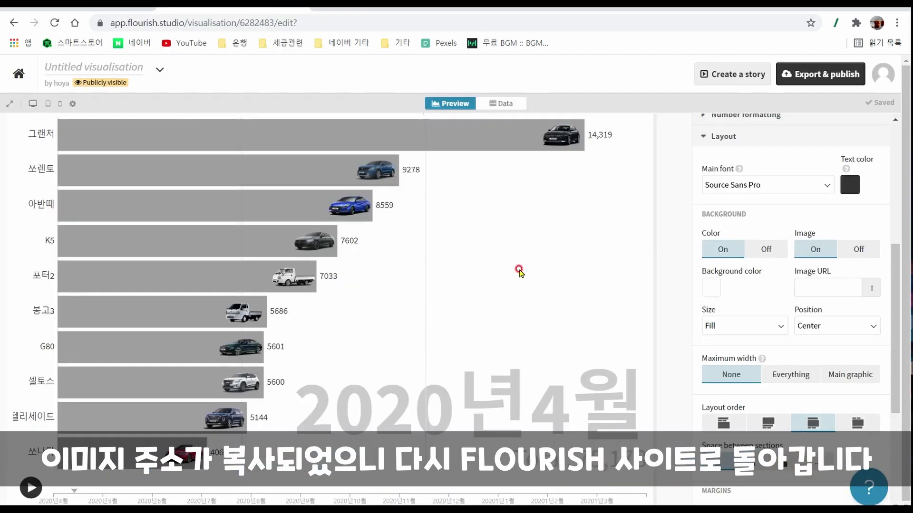
# Set the copied night highway photo address as the background image URL and collapse the Layout settings
pyautogui.click(816, 289)
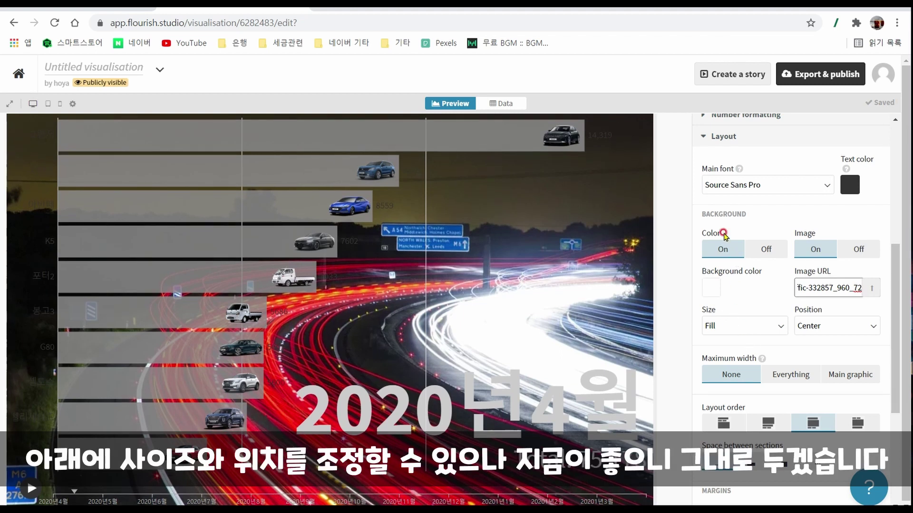
pyautogui.scroll(1, 744, 222)
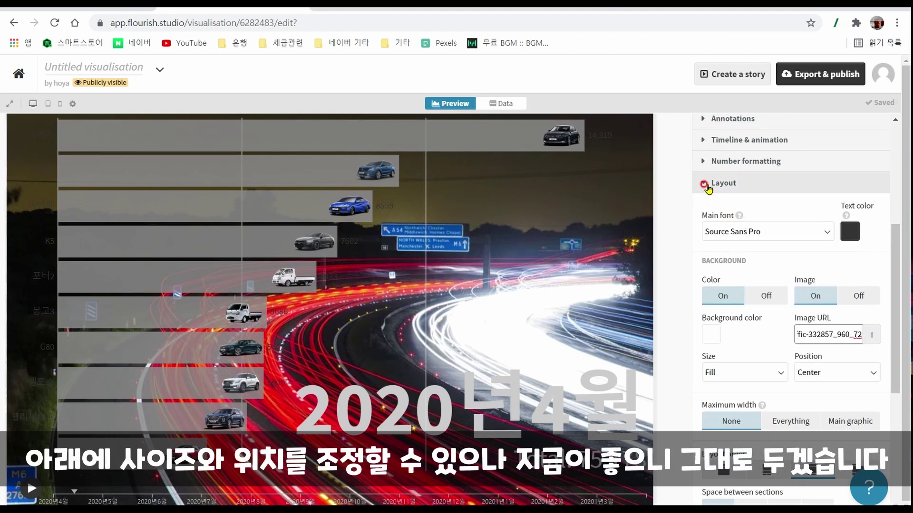
pyautogui.click(704, 184)
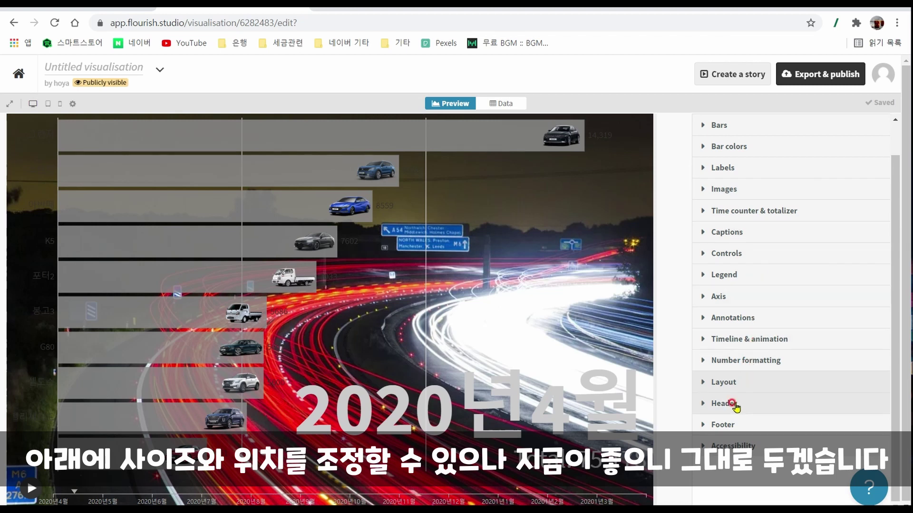
# Enter "국산 자동차 판매량(2020년4월~2021년4월)" as the title in the Header settings
pyautogui.click(734, 405)
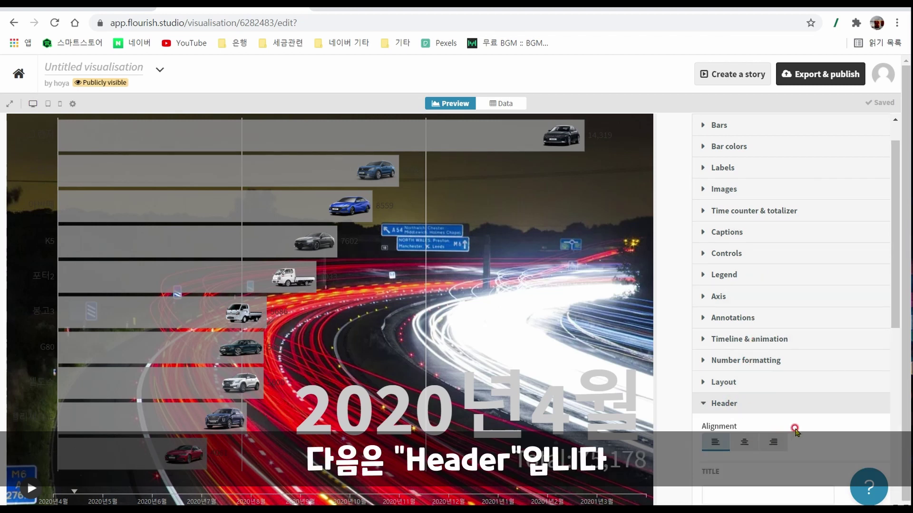
pyautogui.scroll(-1, 795, 430)
pyautogui.click(751, 430)
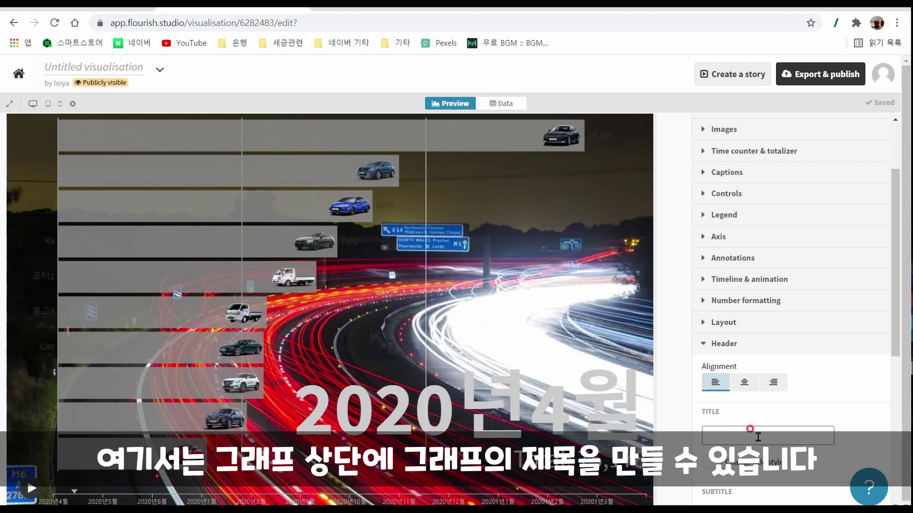
pyautogui.press('BackSpace')
pyautogui.press('BackSpace')
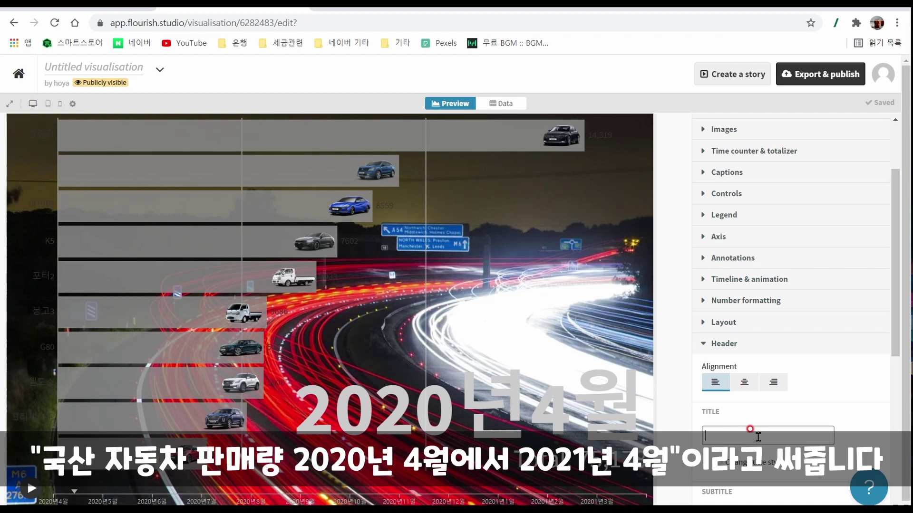
pyautogui.write('자동차')
pyautogui.write(' 판매랴')
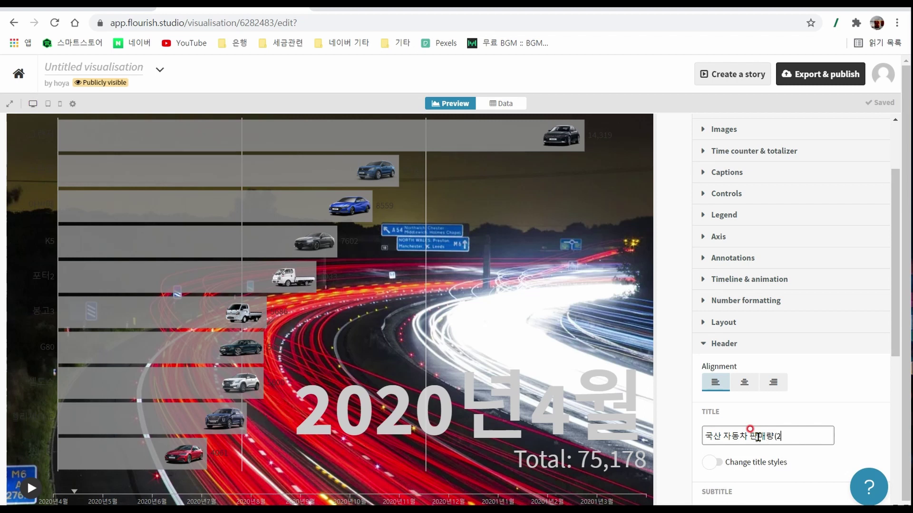
pyautogui.write('(2020년4월~2021년')
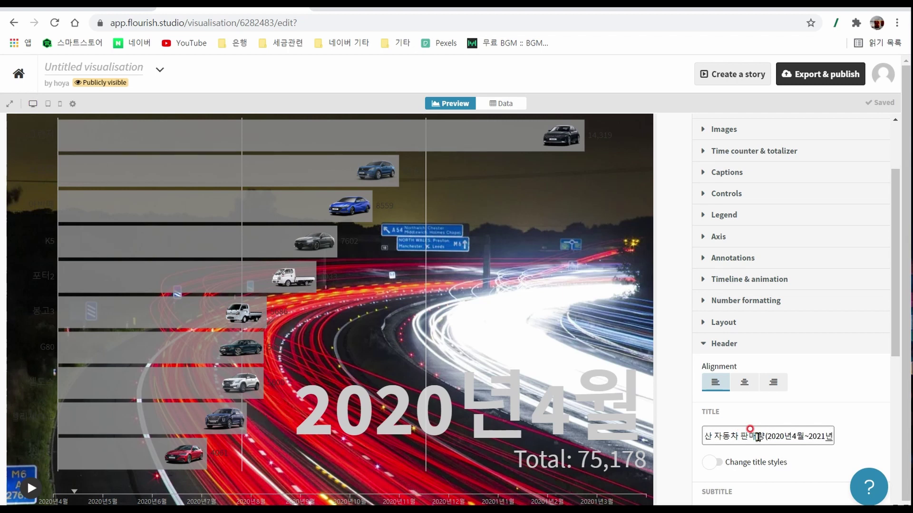
pyautogui.write('4월')
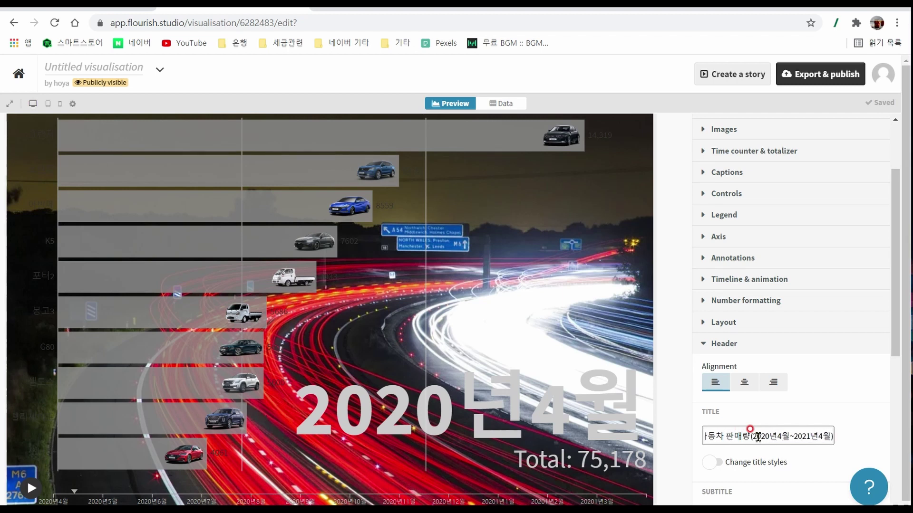
# Turn on custom title styles and set the title color to white
pyautogui.click(807, 461)
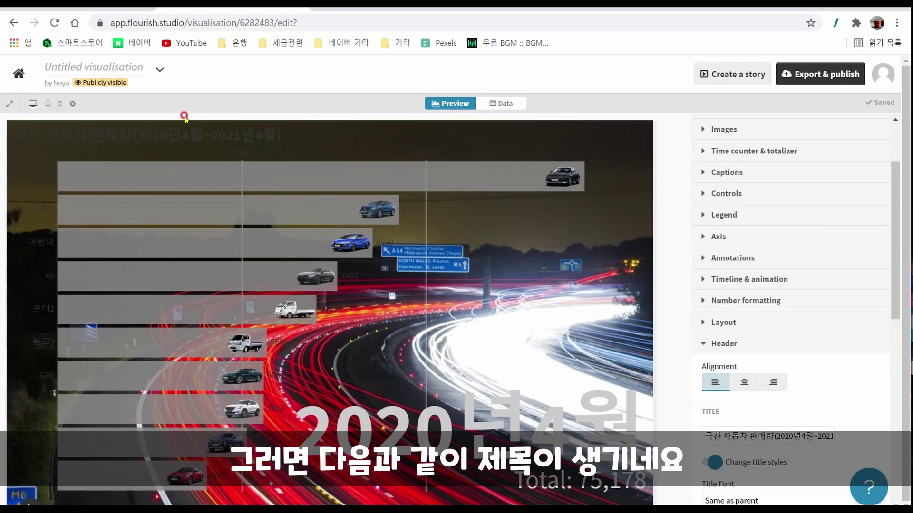
pyautogui.scroll(-2, 792, 402)
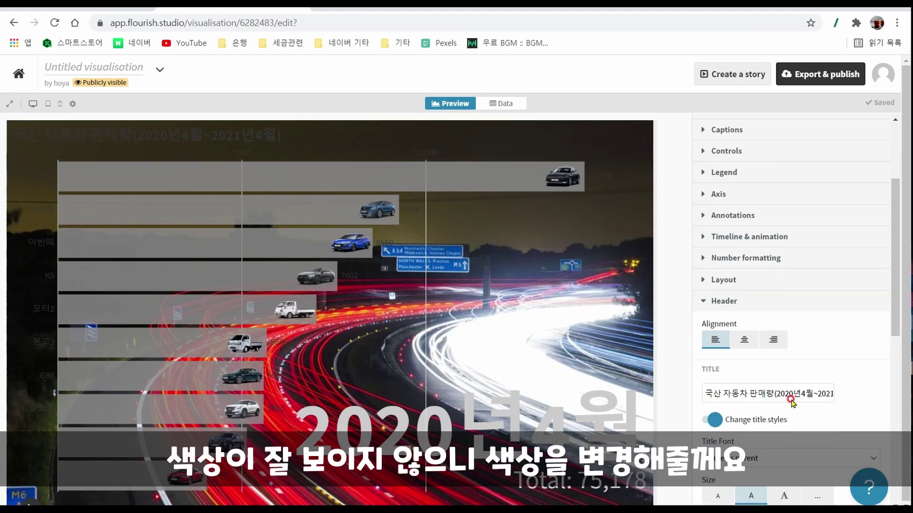
pyautogui.scroll(-2, 791, 399)
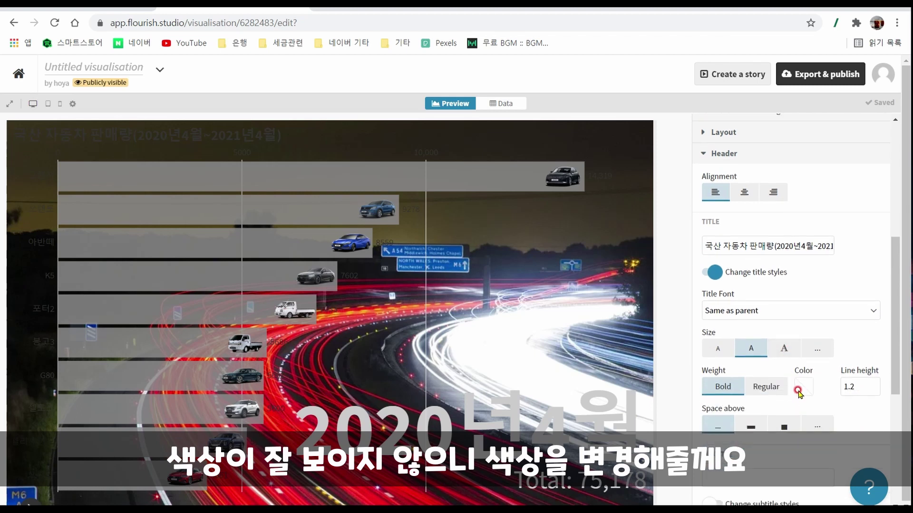
pyautogui.click(799, 391)
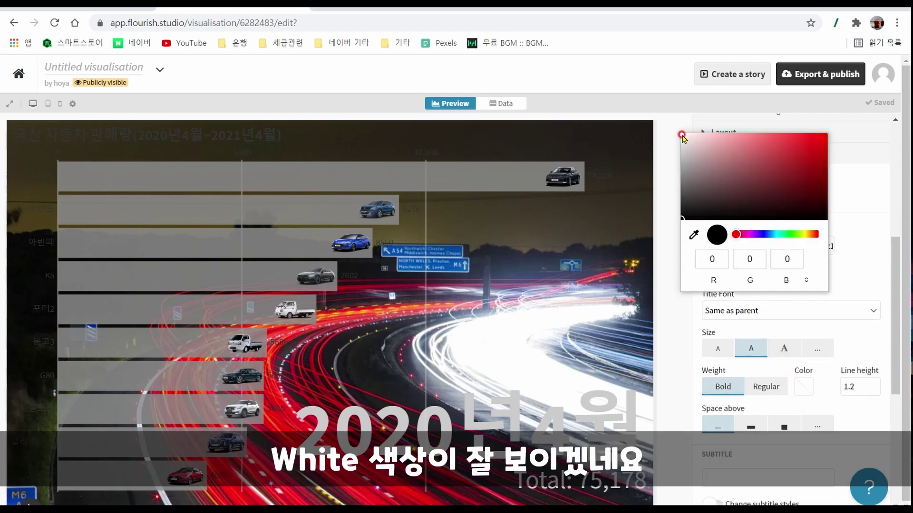
pyautogui.click(682, 135)
pyautogui.click(858, 413)
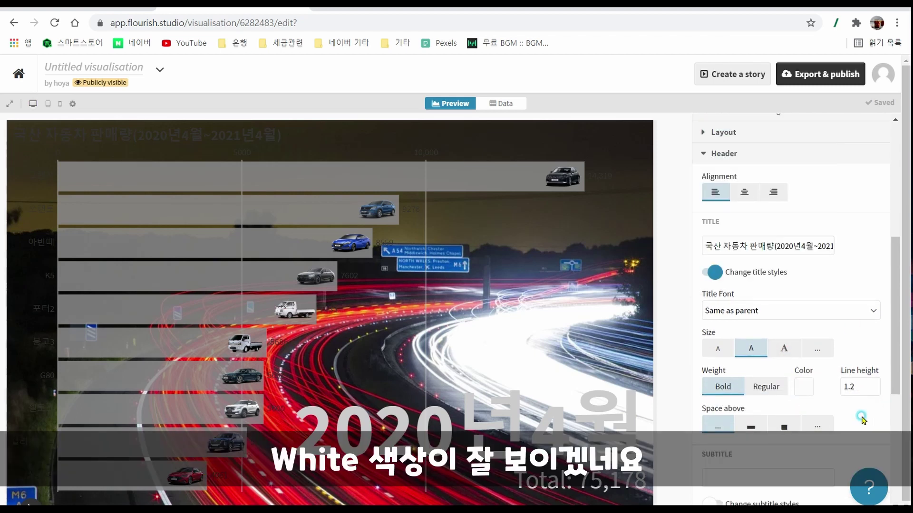
# Enter "단위 : 대수" as the header subtitle
pyautogui.scroll(-2, 842, 432)
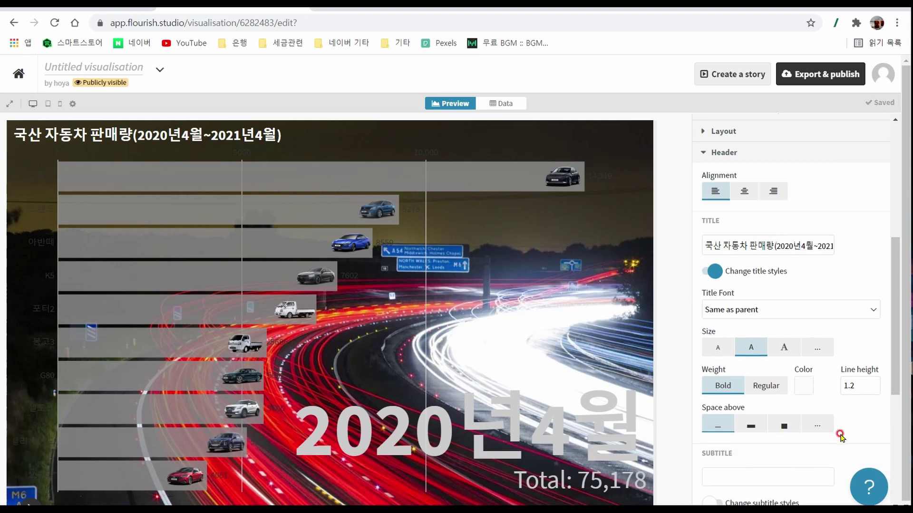
pyautogui.scroll(-1, 840, 437)
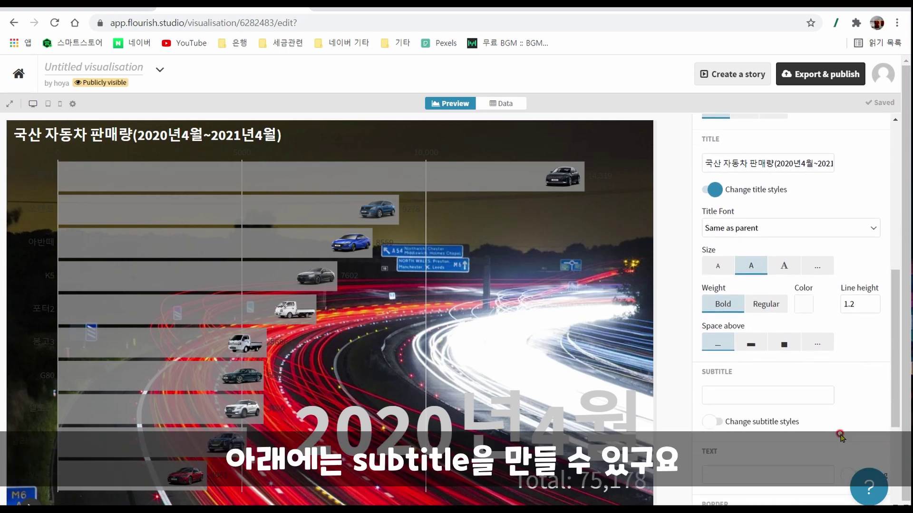
pyautogui.click(762, 387)
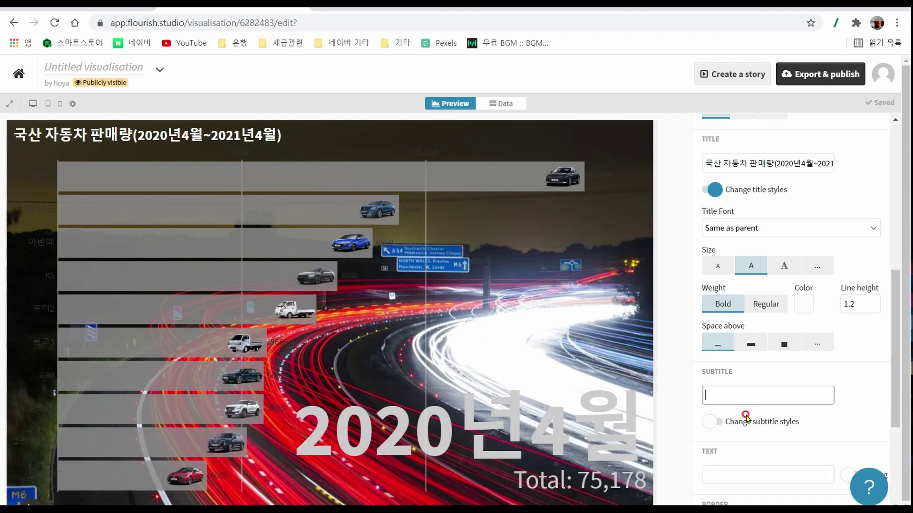
pyautogui.click(738, 395)
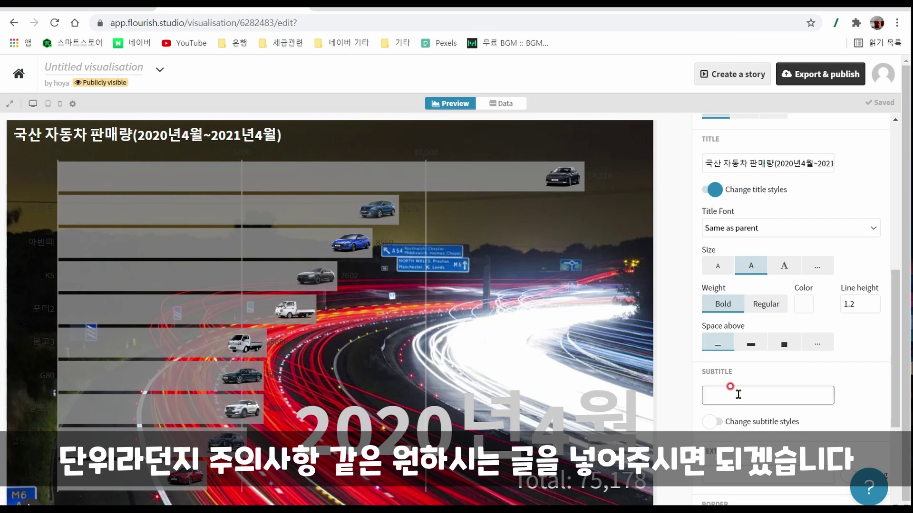
pyautogui.write('단위')
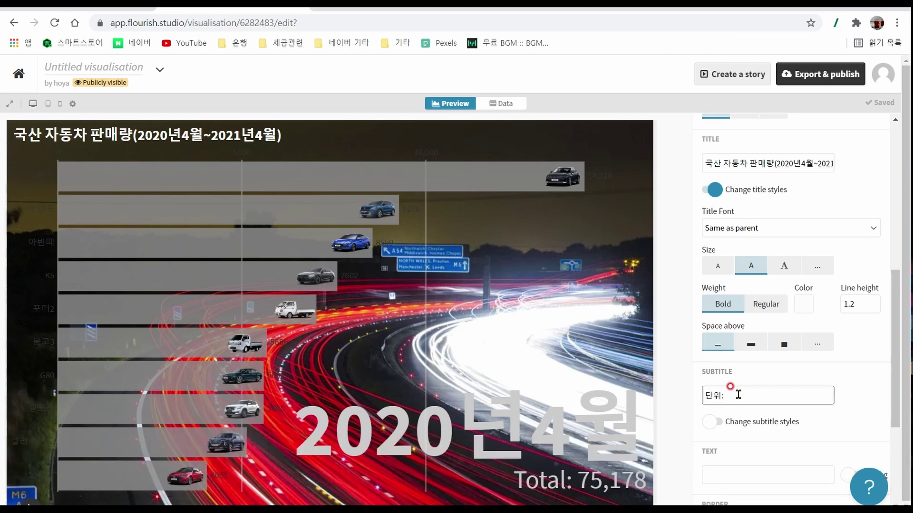
pyautogui.write(':대수')
pyautogui.click(849, 422)
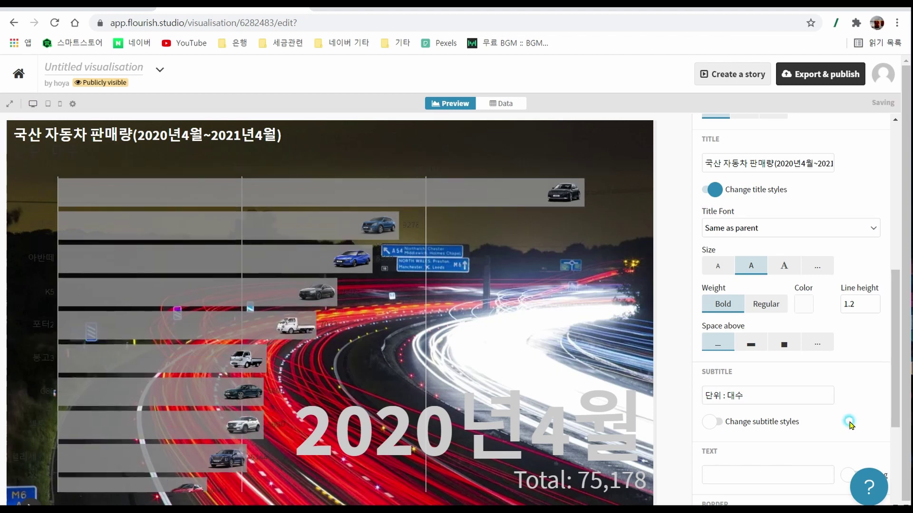
# Turn on custom subtitle styles, with near-white color RGB 252, 247, 247 and line height 1.15
pyautogui.scroll(-4, 824, 425)
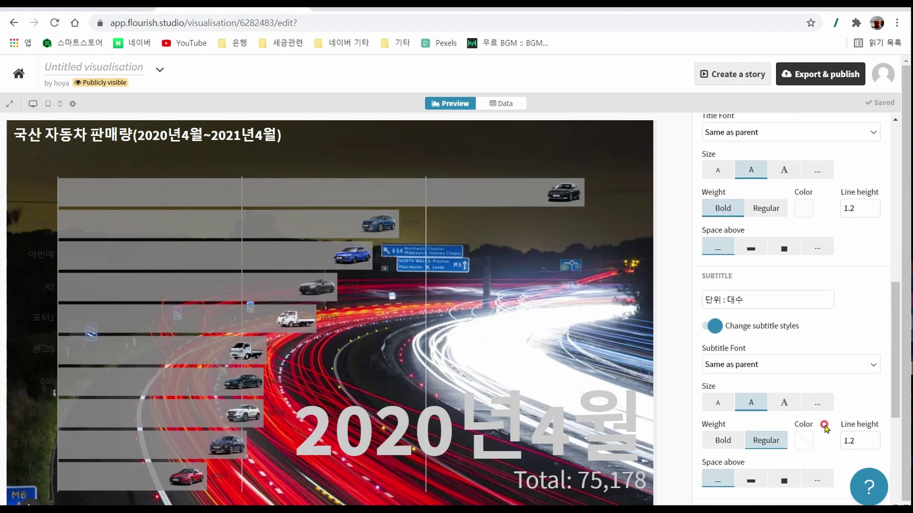
pyautogui.click(804, 345)
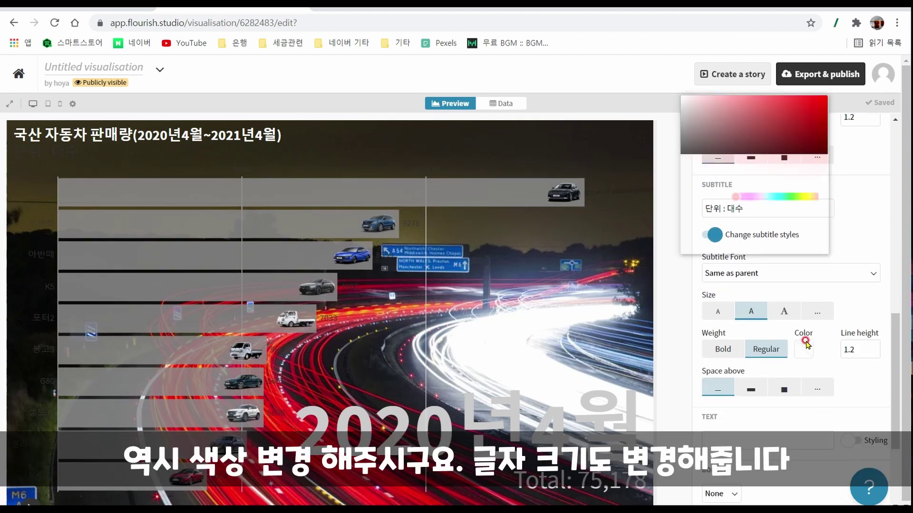
pyautogui.click(684, 98)
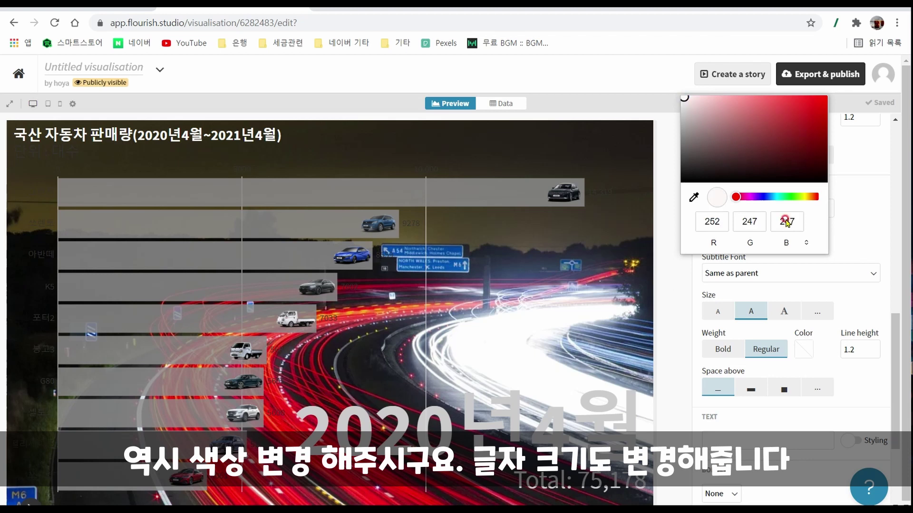
pyautogui.click(849, 383)
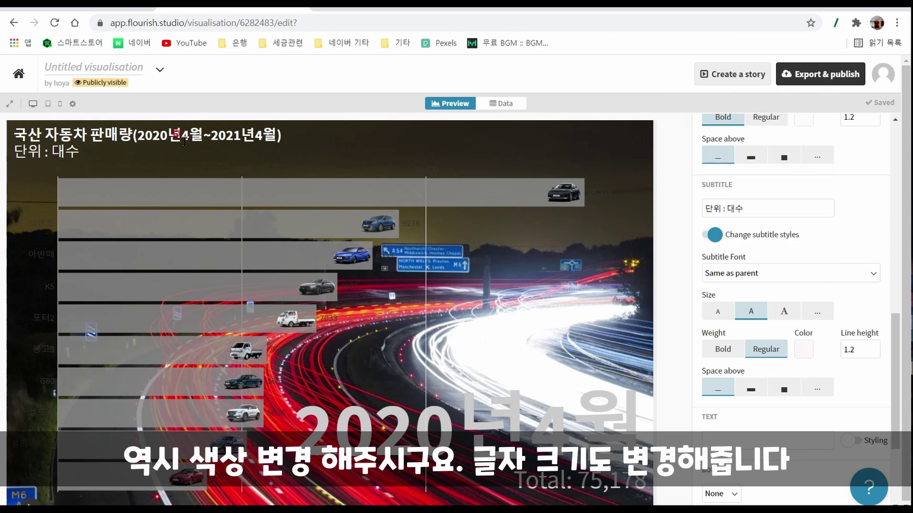
pyautogui.click(874, 353)
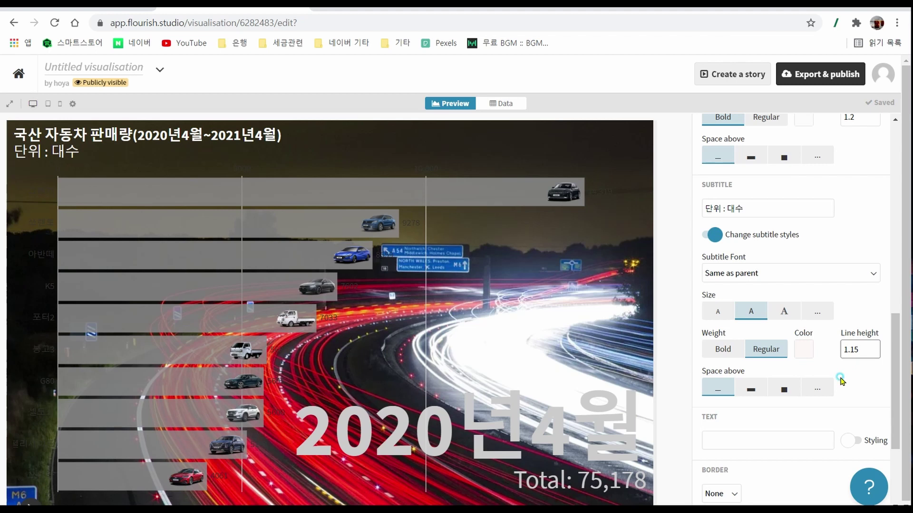
# Remove the subtitle text from the header
pyautogui.scroll(2, 807, 328)
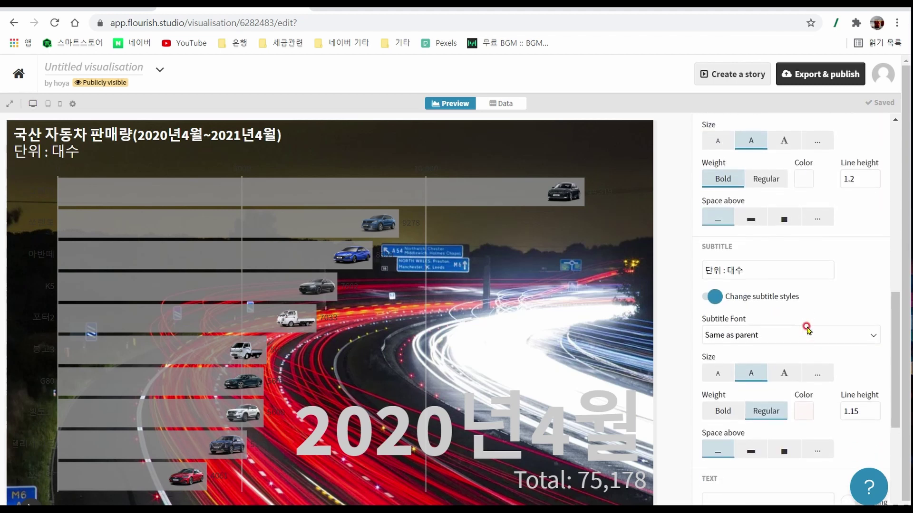
pyautogui.click(763, 267)
pyautogui.tripleClick(763, 266)
pyautogui.press('BackSpace')
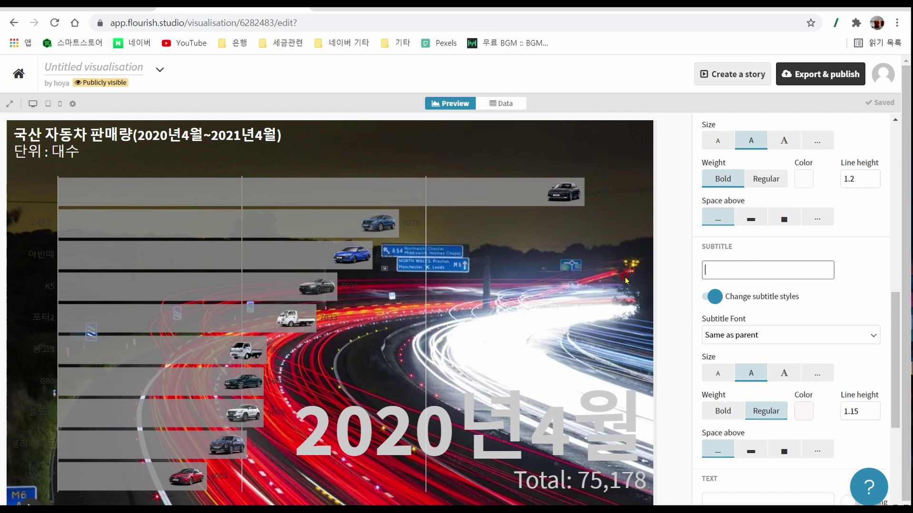
pyautogui.click(858, 270)
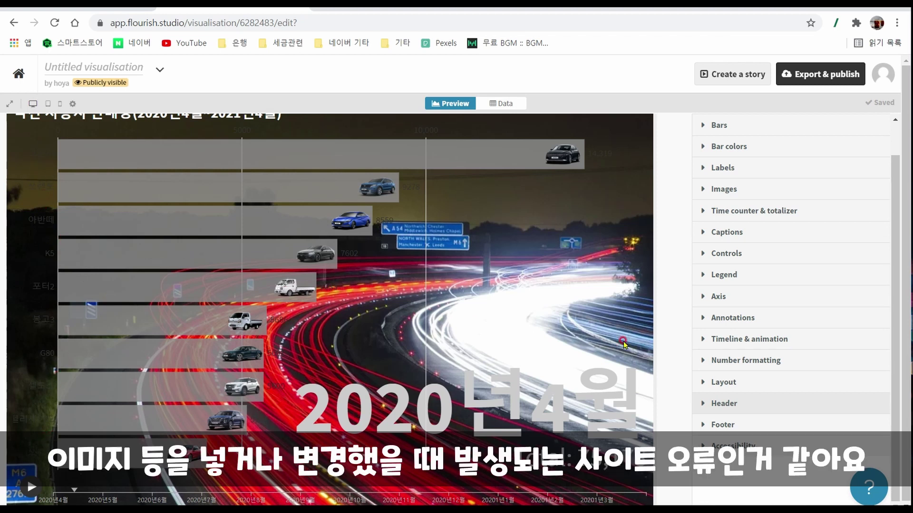
# Set the bar labels' color to near-white RGB 250, 245, 245 in the Labels settings
pyautogui.click(725, 169)
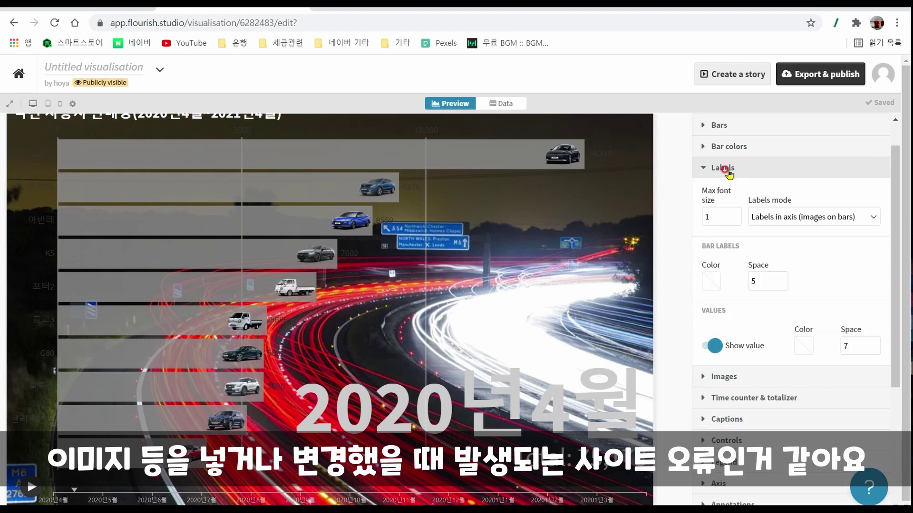
pyautogui.click(712, 280)
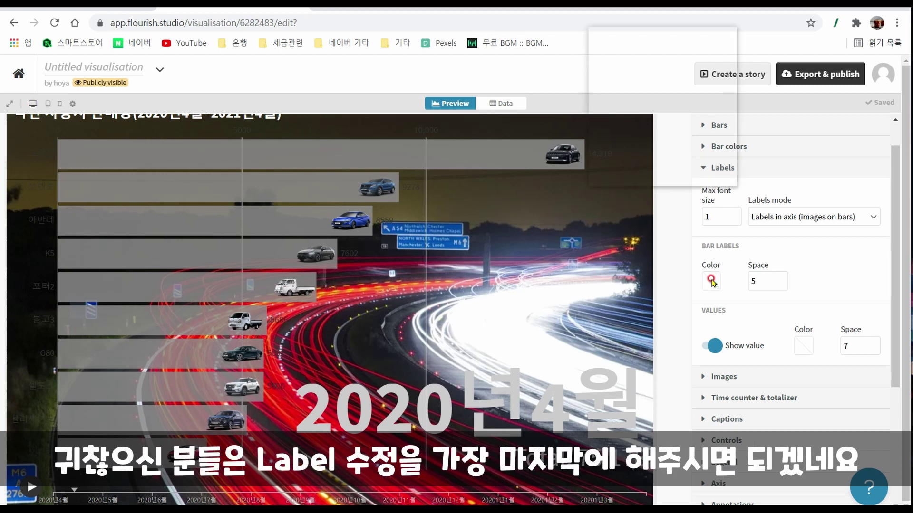
pyautogui.click(591, 29)
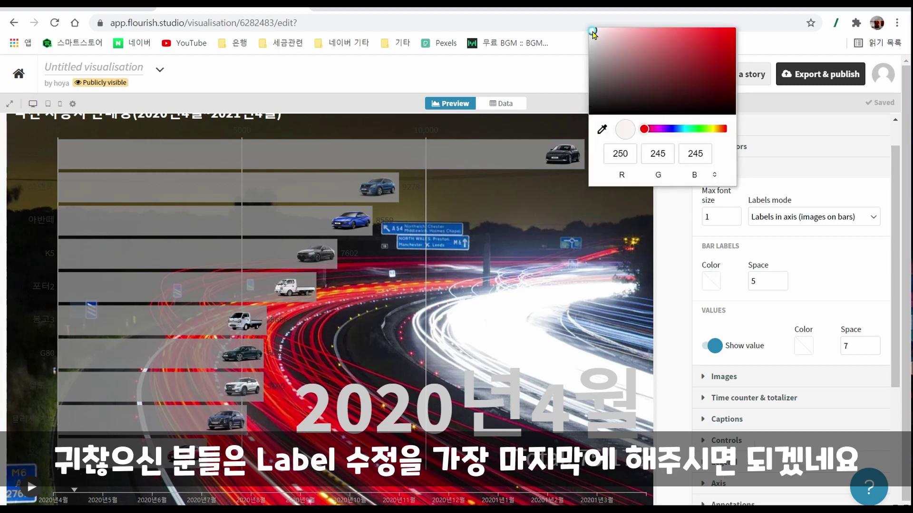
pyautogui.click(844, 295)
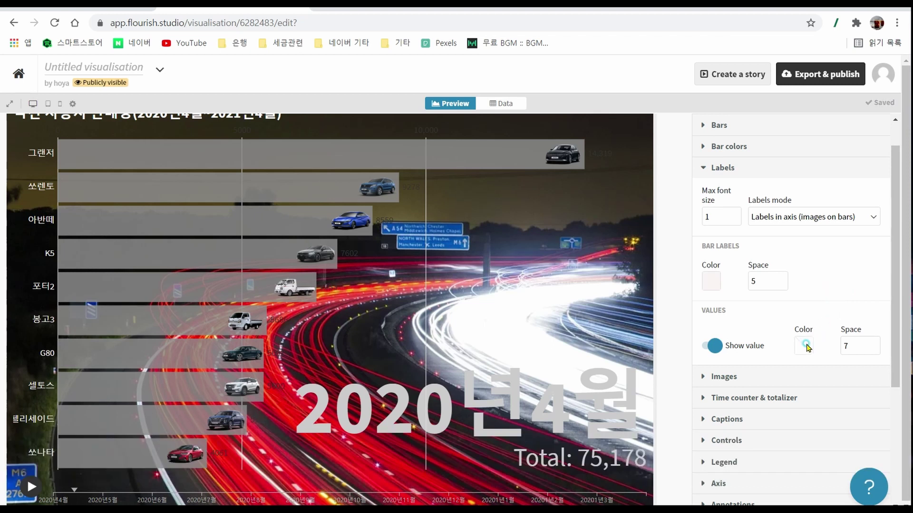
# Set the bar values' color to white and the labels' maximum font size to 1.1
pyautogui.click(805, 345)
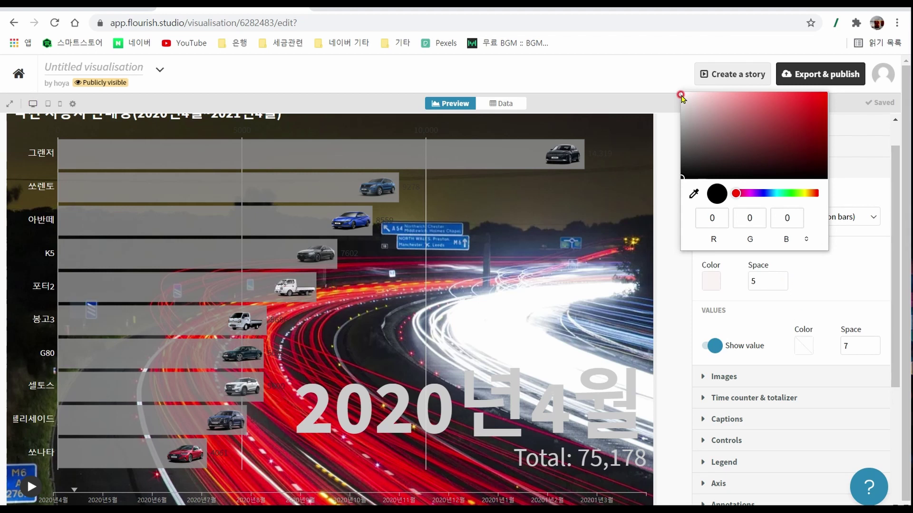
pyautogui.click(681, 96)
pyautogui.click(826, 303)
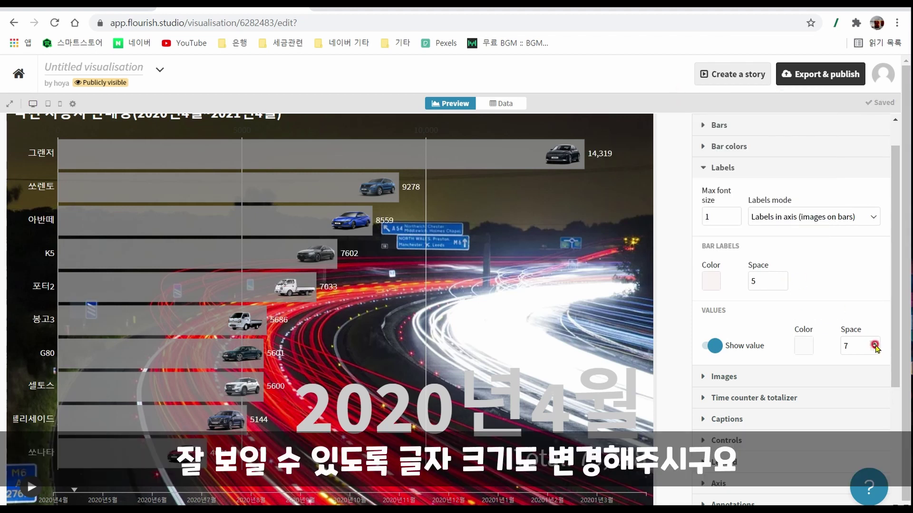
pyautogui.click(734, 213)
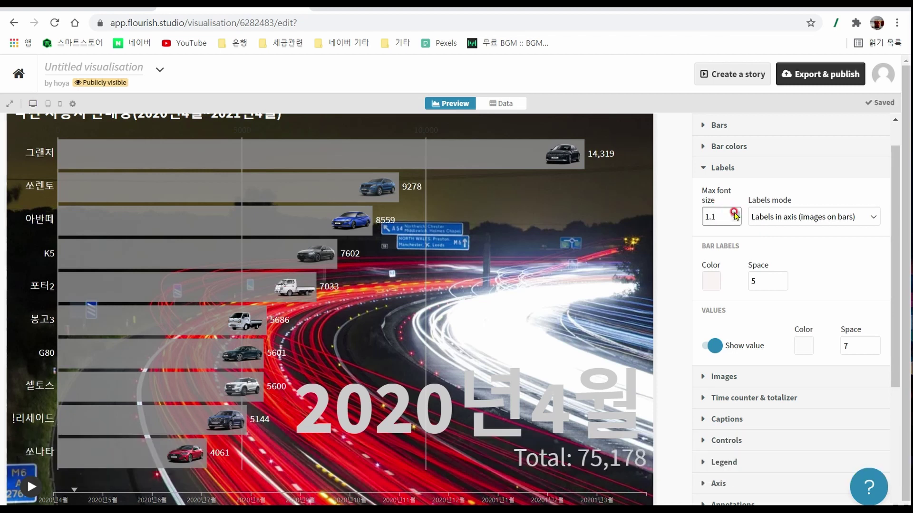
# Set the labels' maximum font size to 1.3 and widen the bar labels' space past 7 until the longest car name fits
pyautogui.click(733, 213)
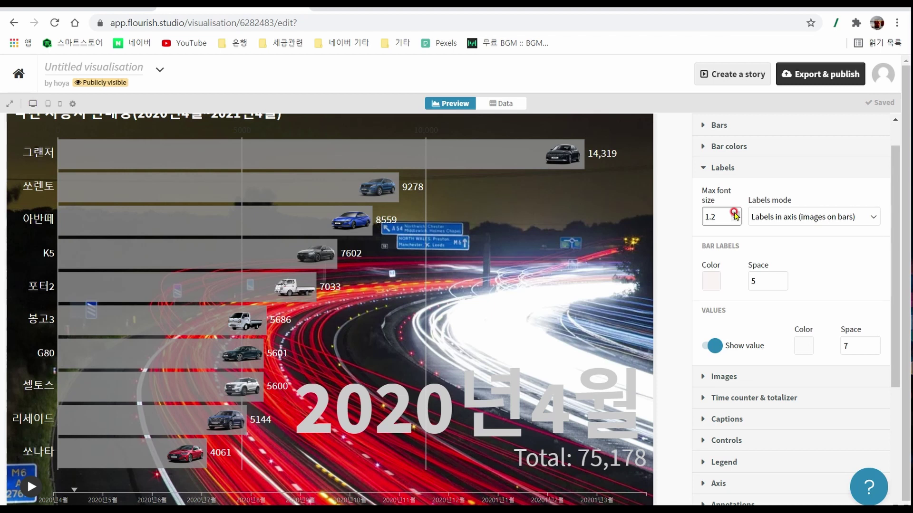
pyautogui.click(734, 213)
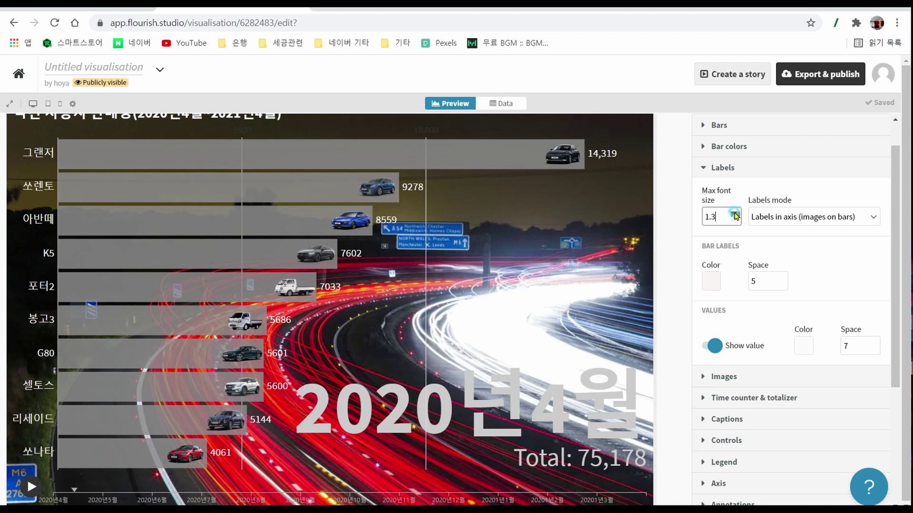
pyautogui.click(781, 285)
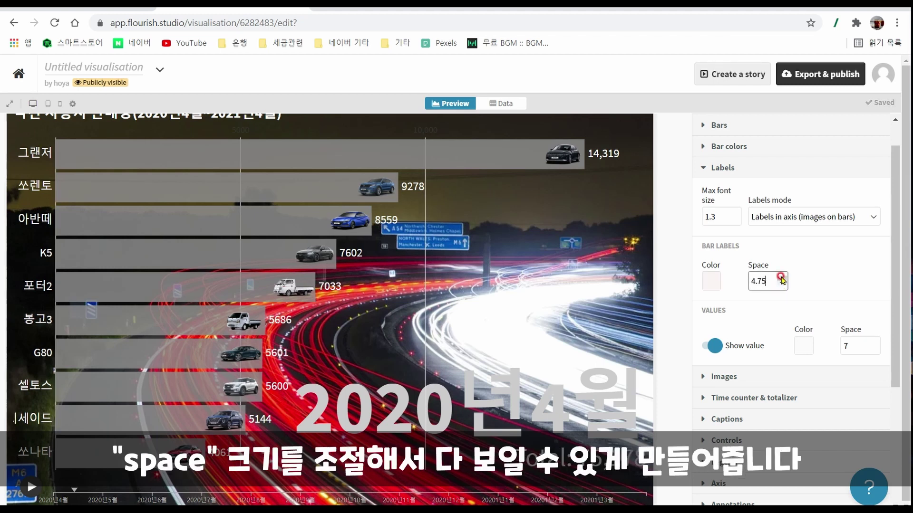
pyautogui.click(781, 278)
pyautogui.click(781, 278)
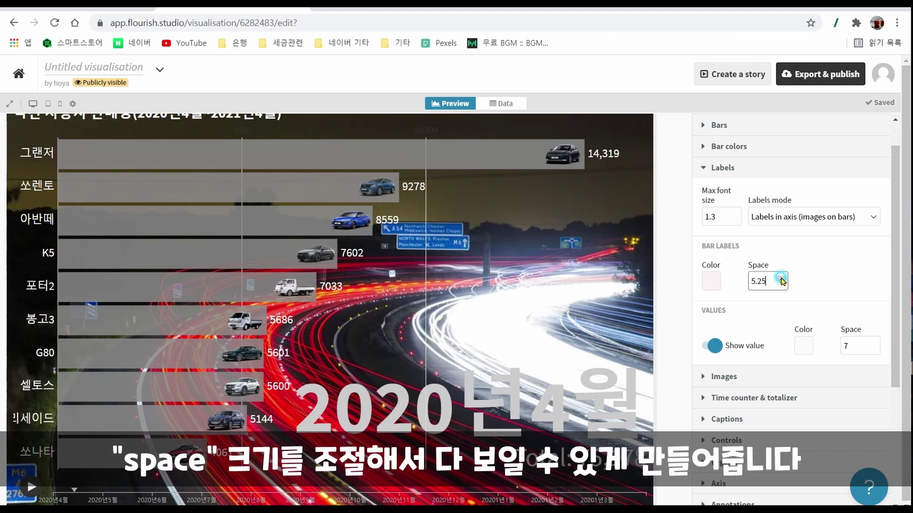
pyautogui.click(781, 278)
pyautogui.click(781, 278)
pyautogui.click(782, 278)
pyautogui.click(781, 278)
pyautogui.click(781, 278)
pyautogui.click(781, 278)
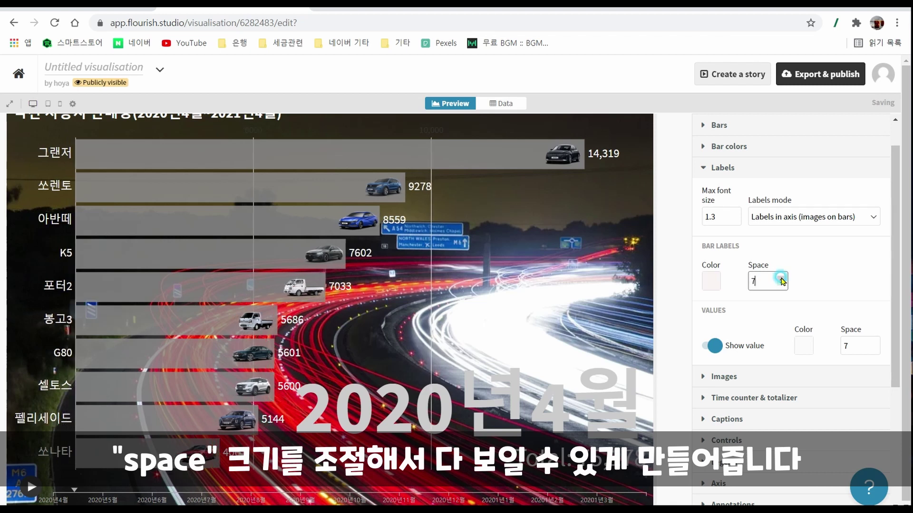
pyautogui.click(781, 278)
pyautogui.click(781, 278)
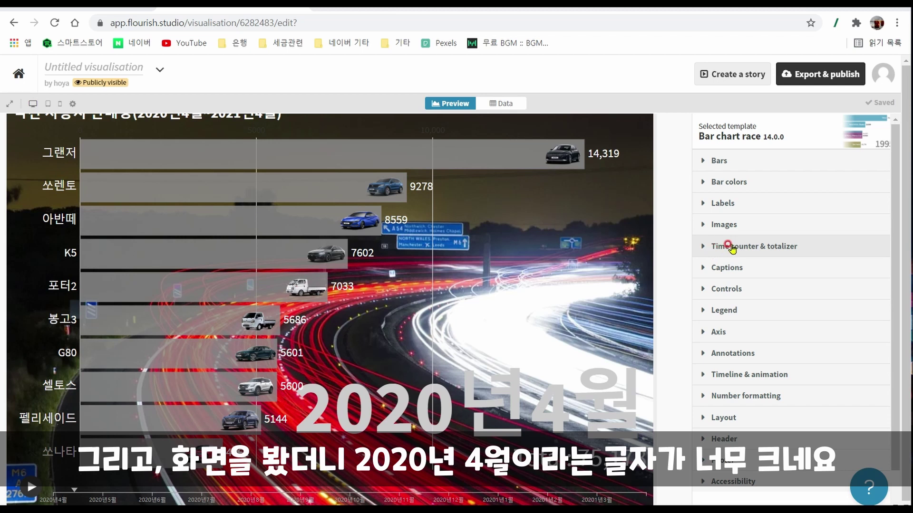
# Reduce the current time counter's size to 5% of the screen
pyautogui.click(729, 246)
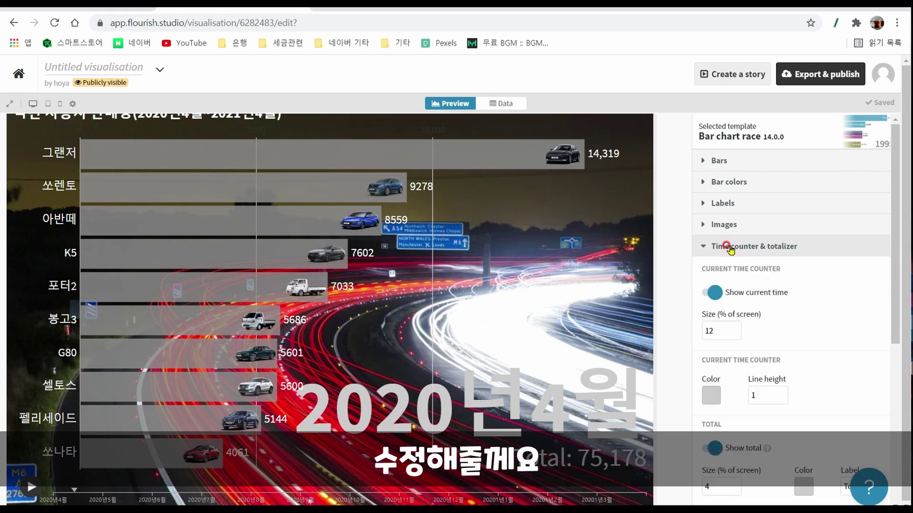
pyautogui.click(735, 335)
pyautogui.click(735, 335)
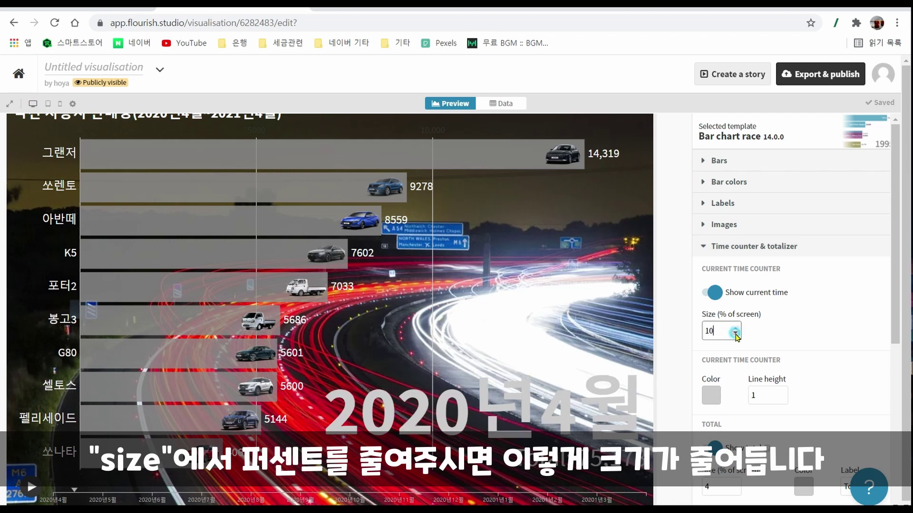
pyautogui.click(735, 334)
pyautogui.click(735, 335)
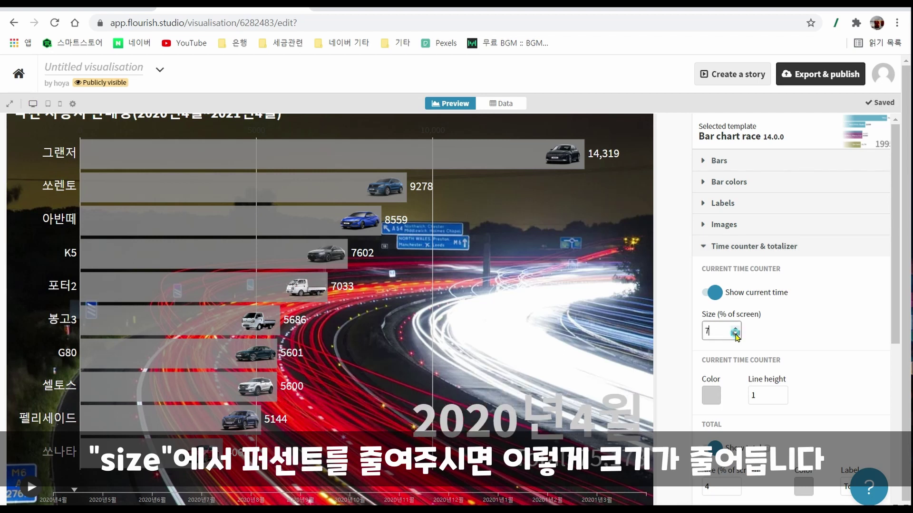
pyautogui.click(735, 335)
pyautogui.click(735, 335)
pyautogui.click(735, 335)
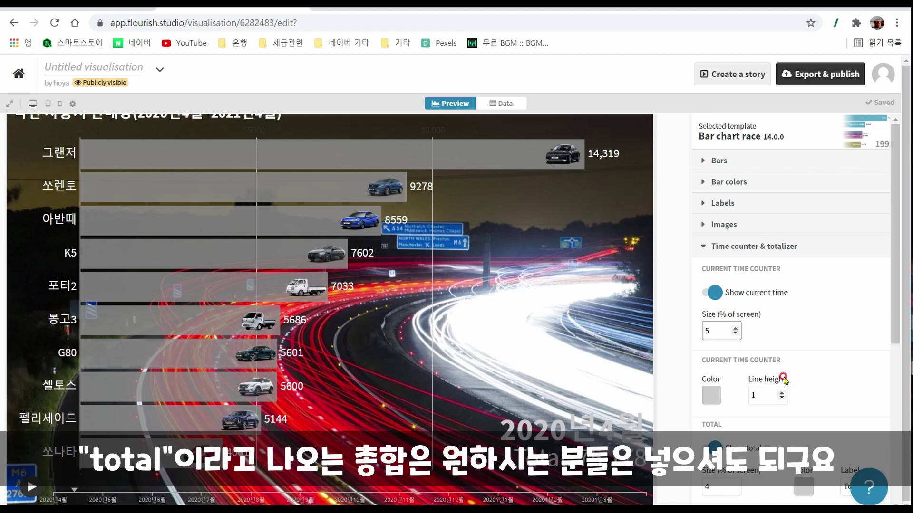
# Hide the total below the time counter
pyautogui.scroll(-2, 816, 377)
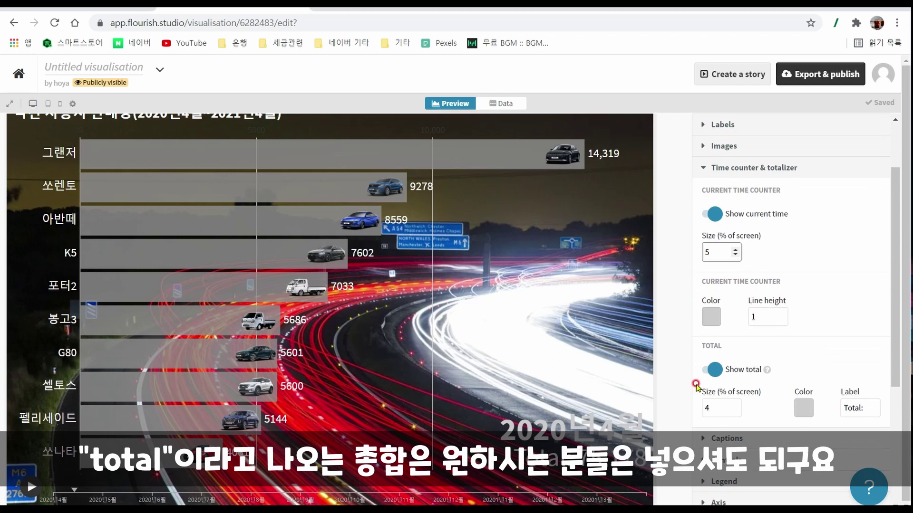
pyautogui.click(710, 370)
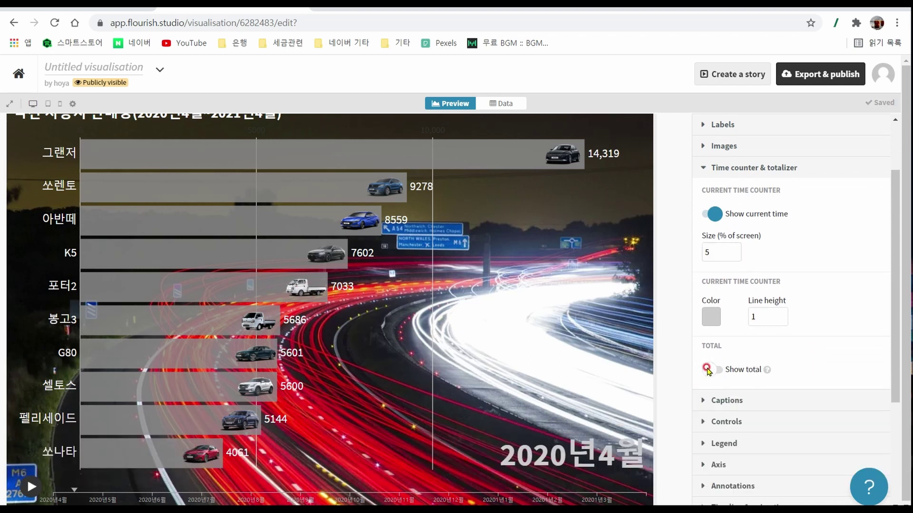
pyautogui.click(708, 370)
pyautogui.click(707, 370)
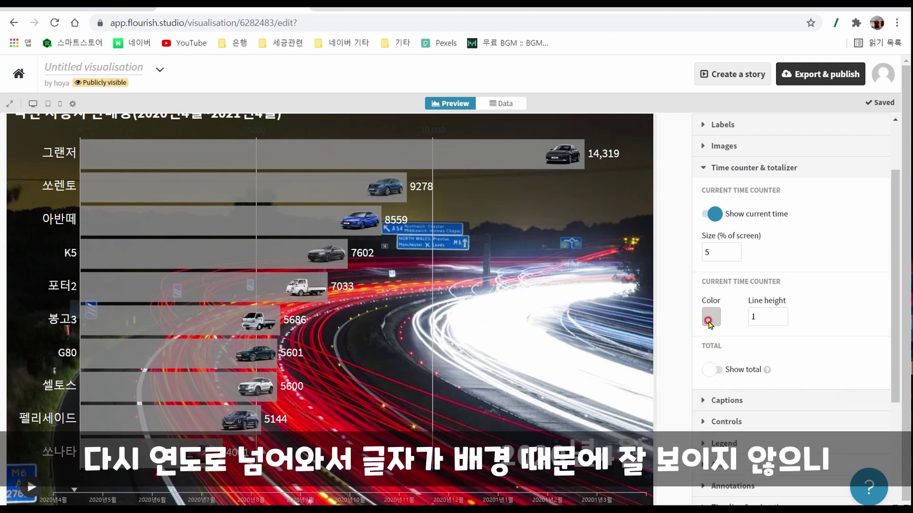
# Set the current time counter's color to bright yellow and close the time counter settings
pyautogui.click(710, 318)
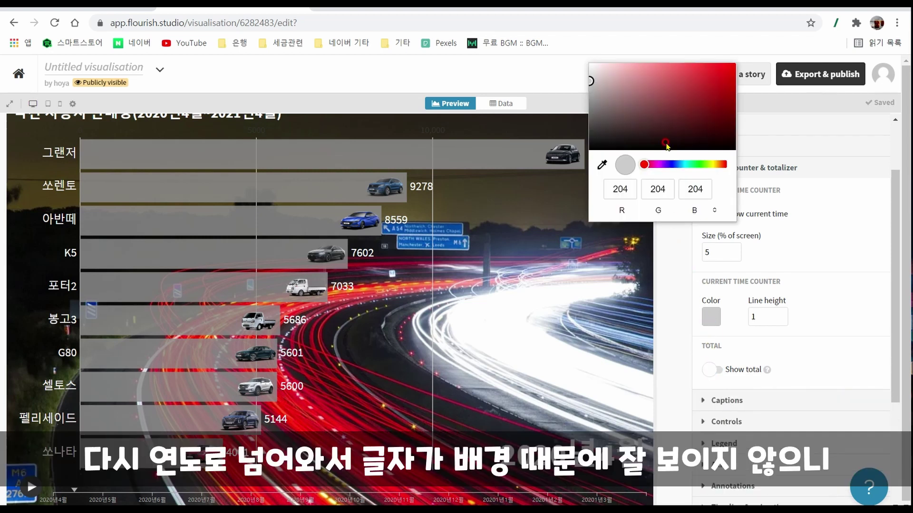
pyautogui.click(712, 164)
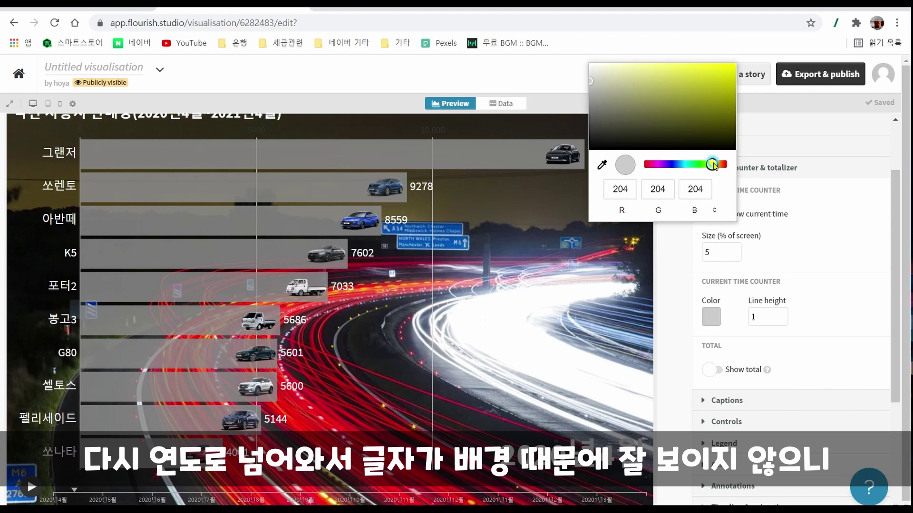
pyautogui.click(732, 65)
pyautogui.click(826, 314)
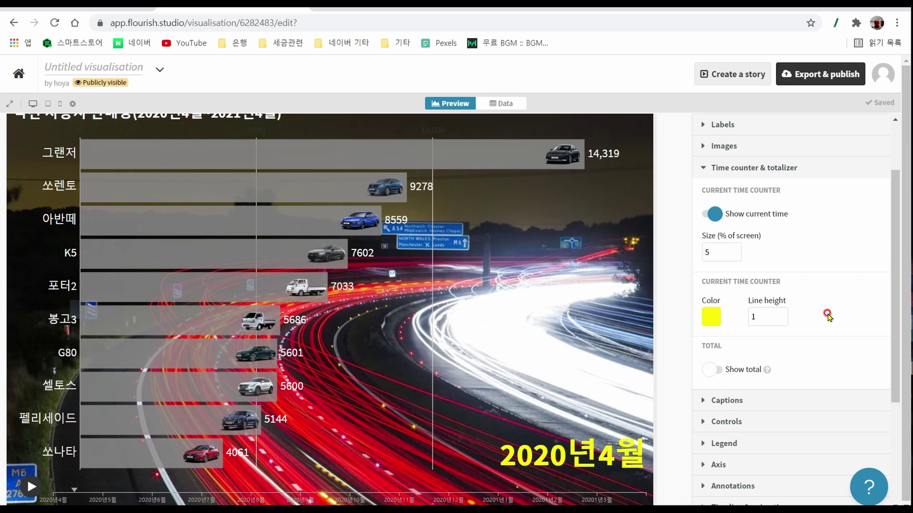
pyautogui.click(703, 168)
# Look over the styled chart and briefly play the bar chart race in the preview
pyautogui.scroll(1, 562, 273)
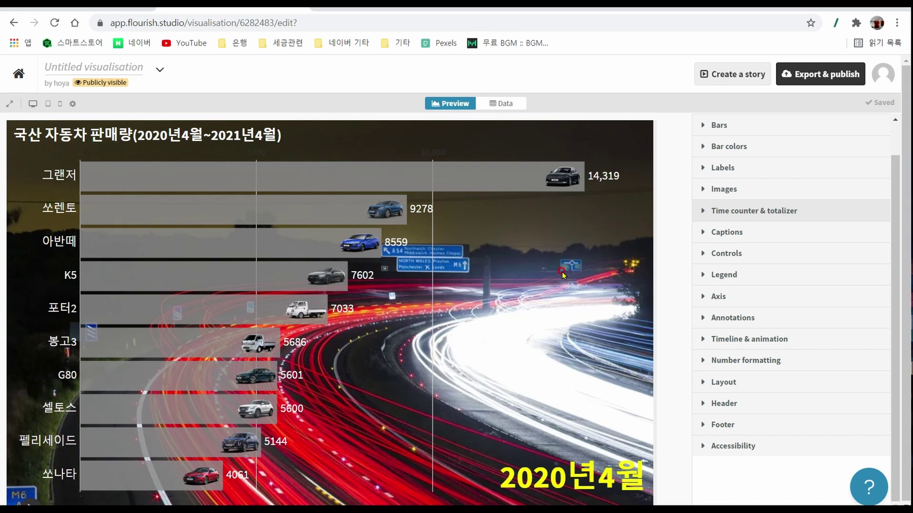
pyautogui.scroll(-1, 562, 272)
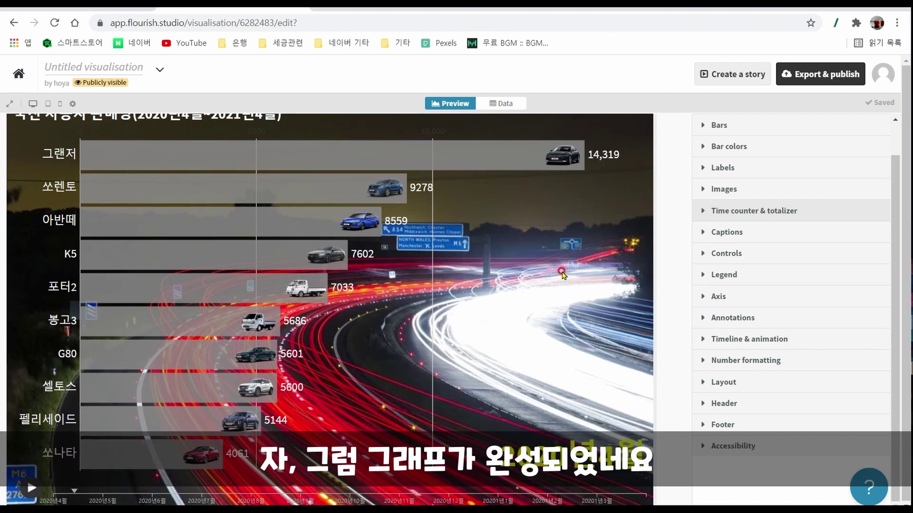
pyautogui.scroll(1, 562, 271)
pyautogui.scroll(-1, 562, 272)
pyautogui.click(31, 488)
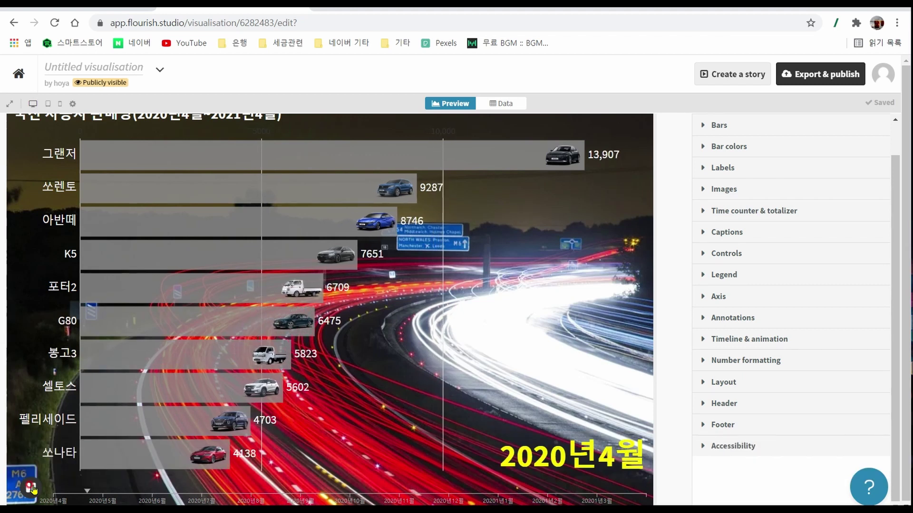
pyautogui.scroll(1, 552, 266)
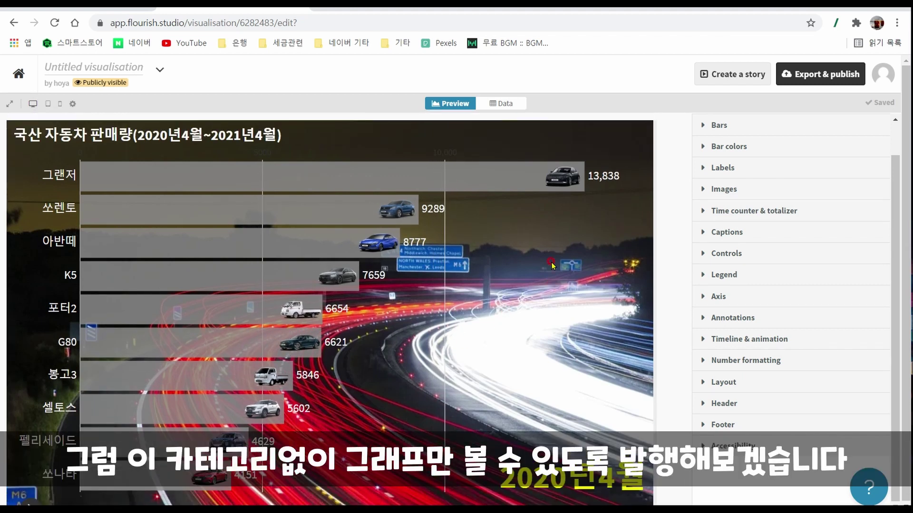
# Publish the visualisation without password protection and open its public page to watch the bar chart race
pyautogui.click(804, 78)
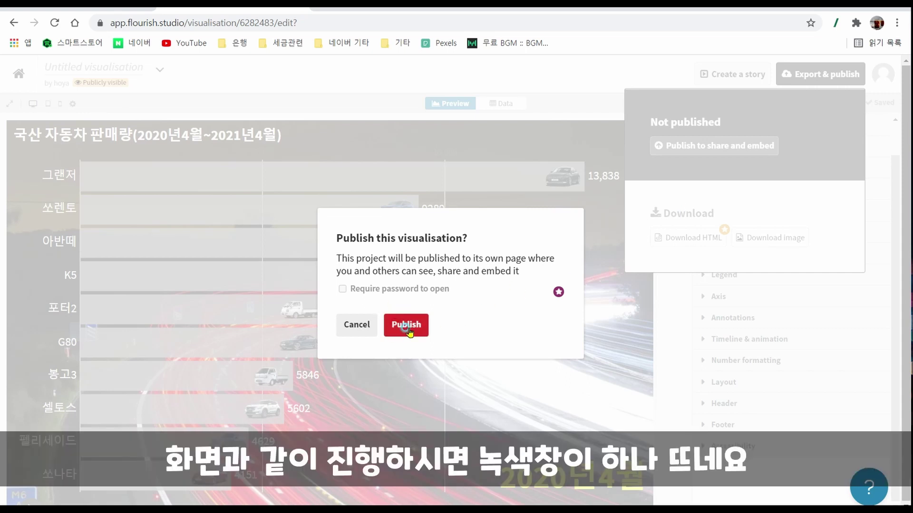
pyautogui.click(407, 328)
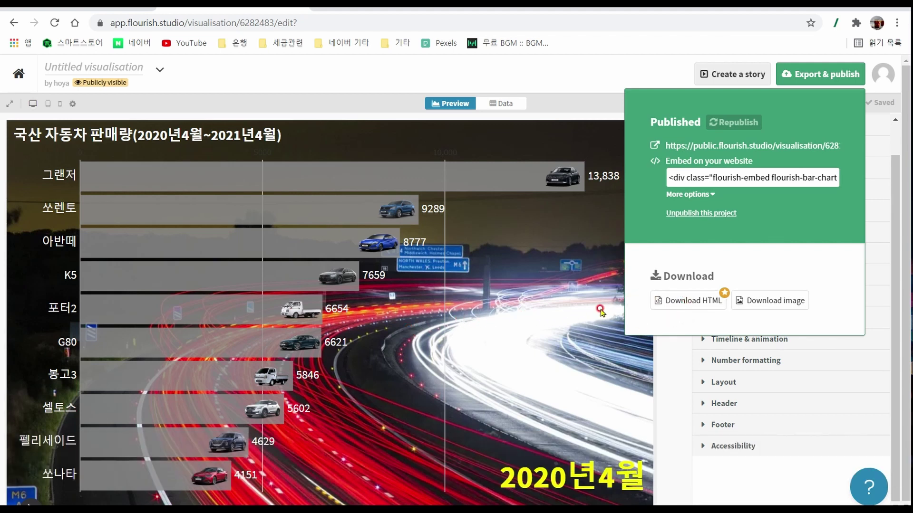
pyautogui.click(717, 148)
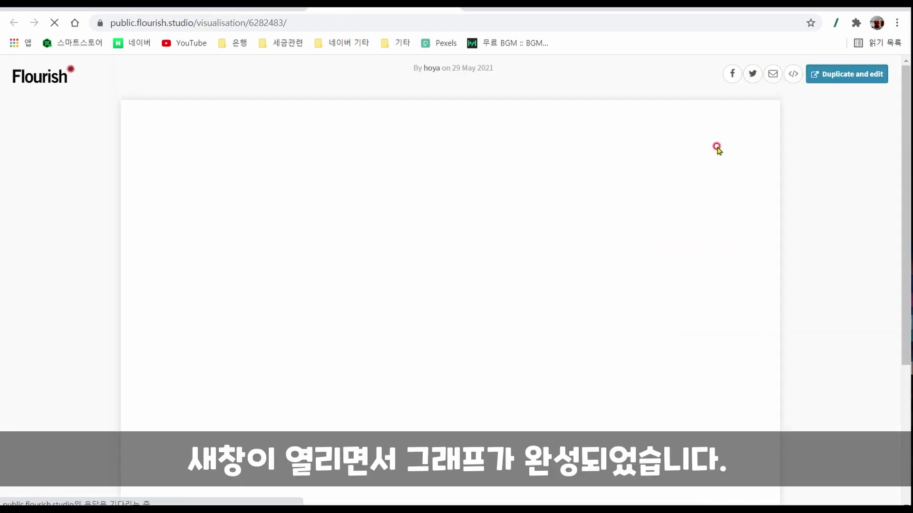
pyautogui.scroll(-1, 717, 149)
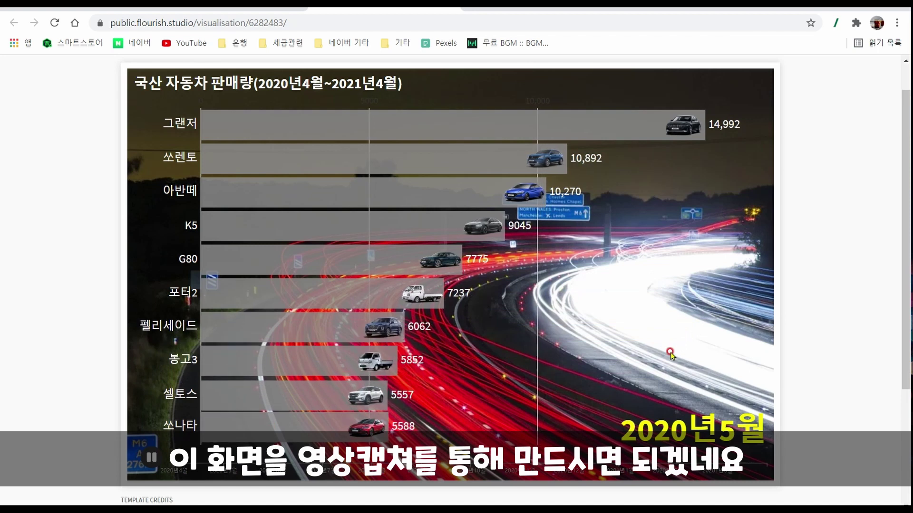
pyautogui.click(795, 332)
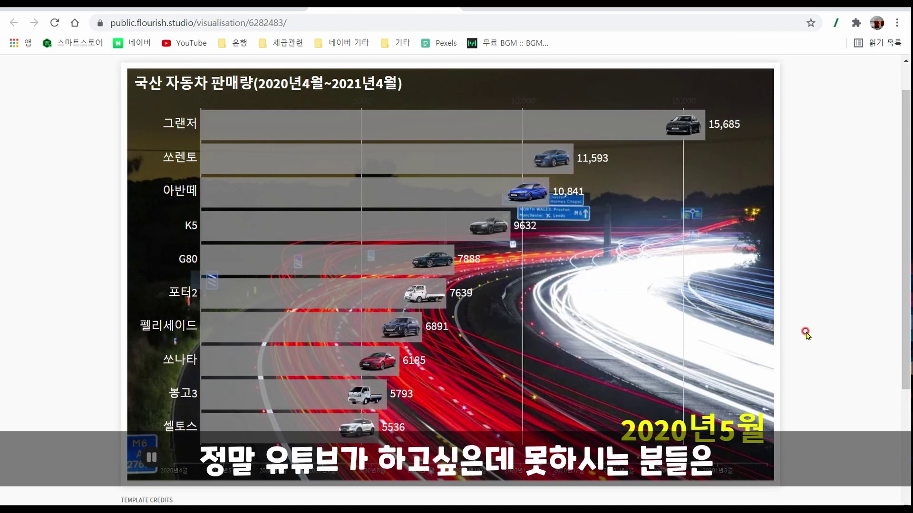